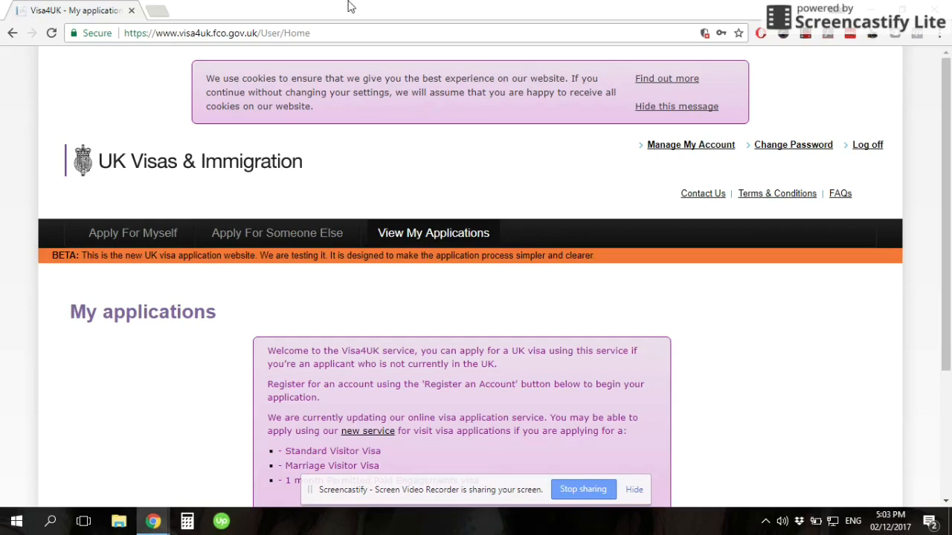
left_click_drag(374, 35, 115, 33)
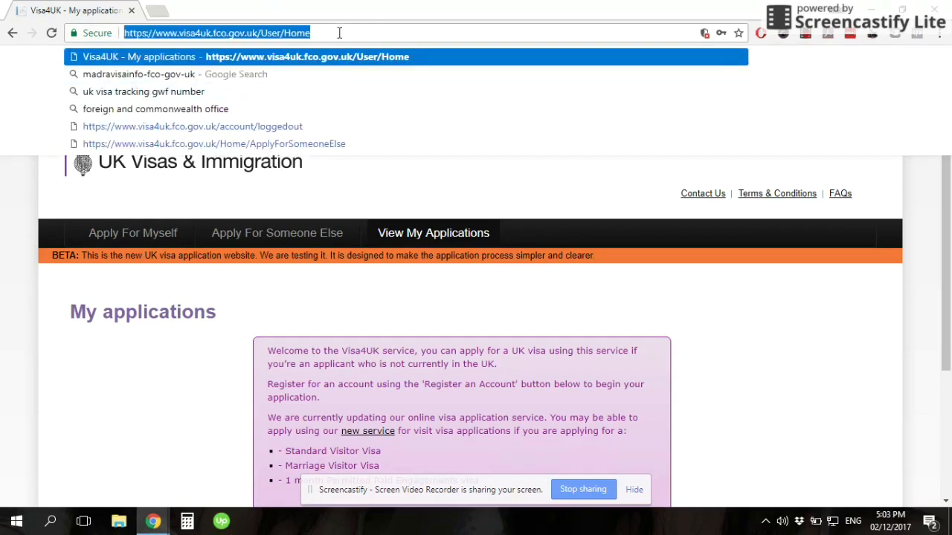
left_click(95, 364)
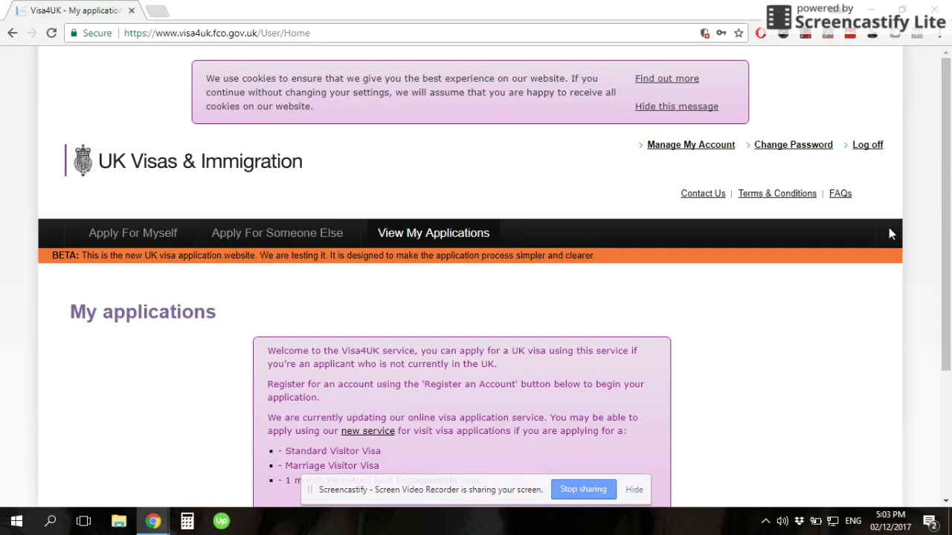
mouse_move(950, 222)
left_mouse_down()
mouse_move(949, 232)
mouse_move(944, 218)
left_mouse_up()
Start a visa application for yourself and continue past the Important Information page
left_click(146, 233)
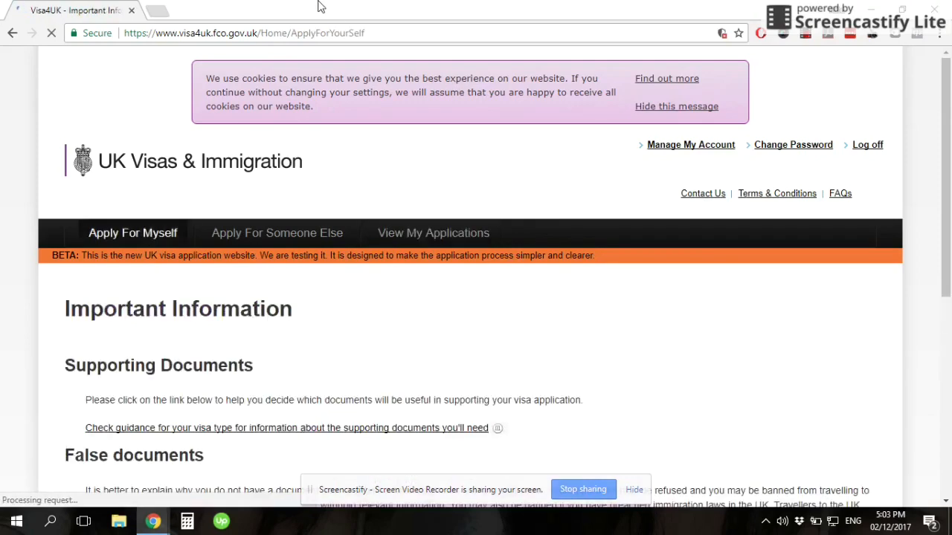
scroll(186, 283, "down", 3)
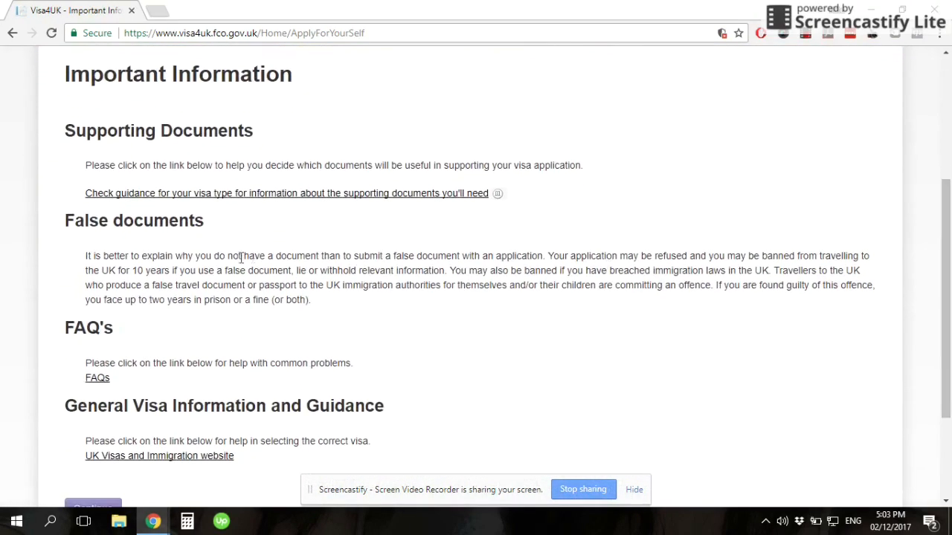
left_click_drag(948, 283, 949, 338)
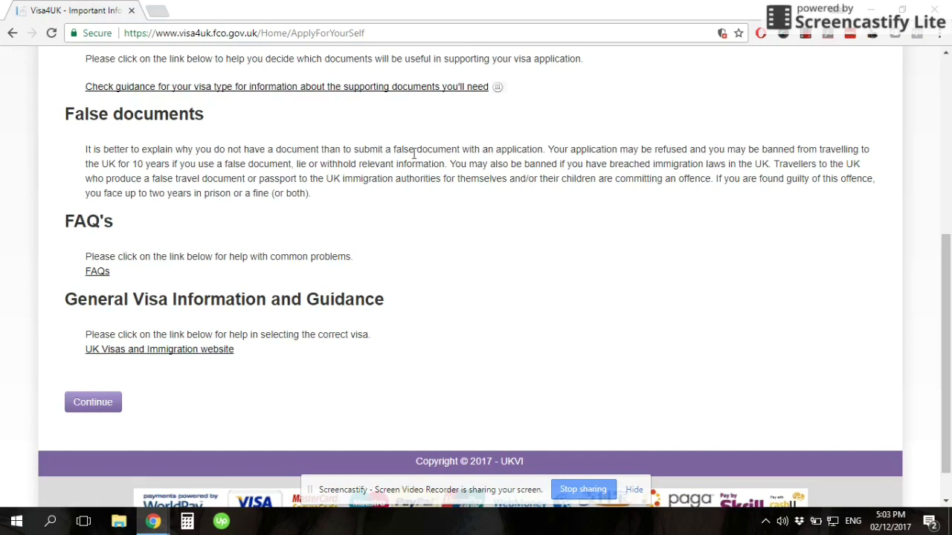
left_click(78, 406)
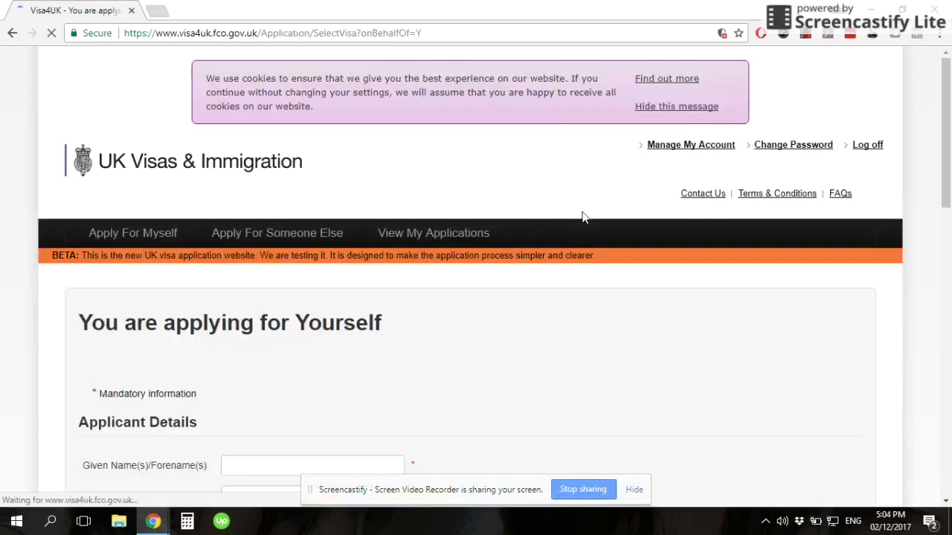
Review the applicant's name, email, primary contact number and date of birth in the Applicant Details section
left_click_drag(950, 191, 950, 275)
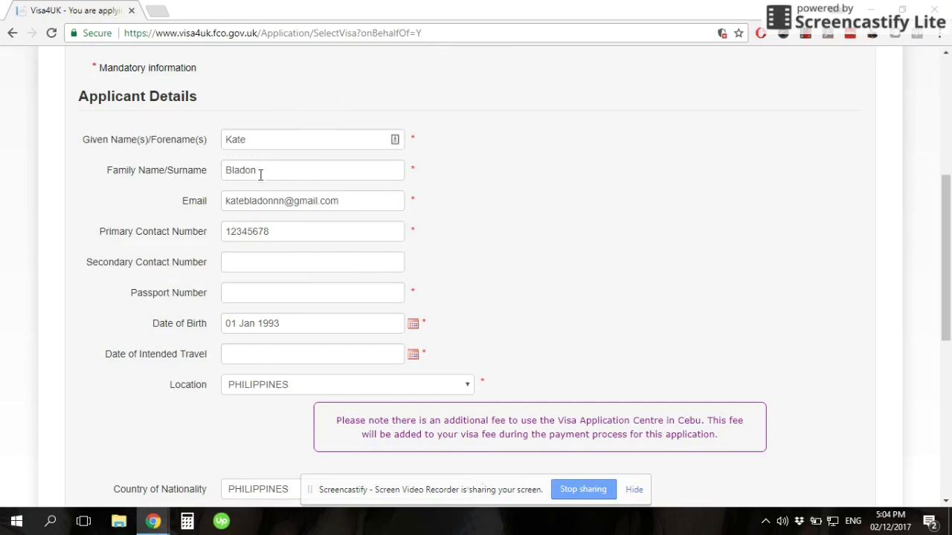
double_click(266, 142)
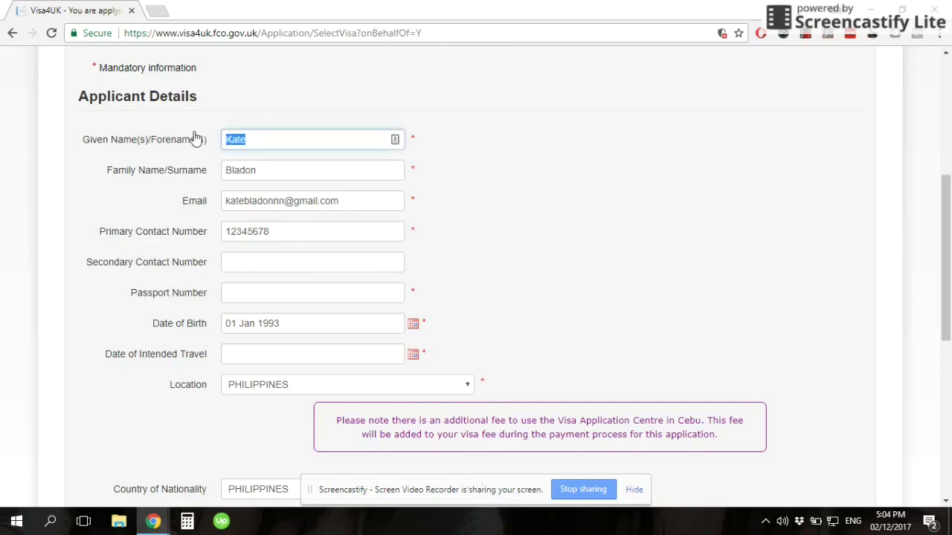
double_click(260, 171)
left_click_drag(354, 203, 209, 214)
left_click_drag(281, 236, 175, 233)
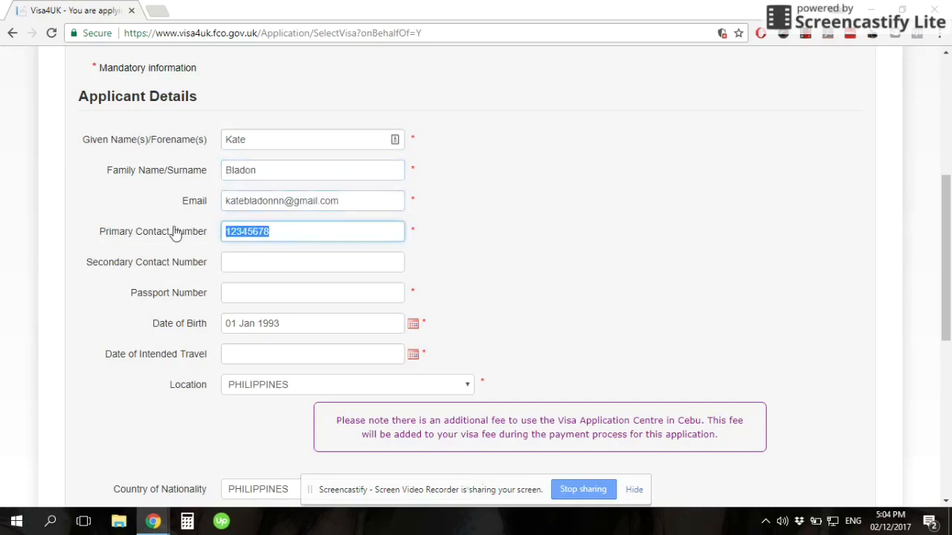
left_click(287, 323)
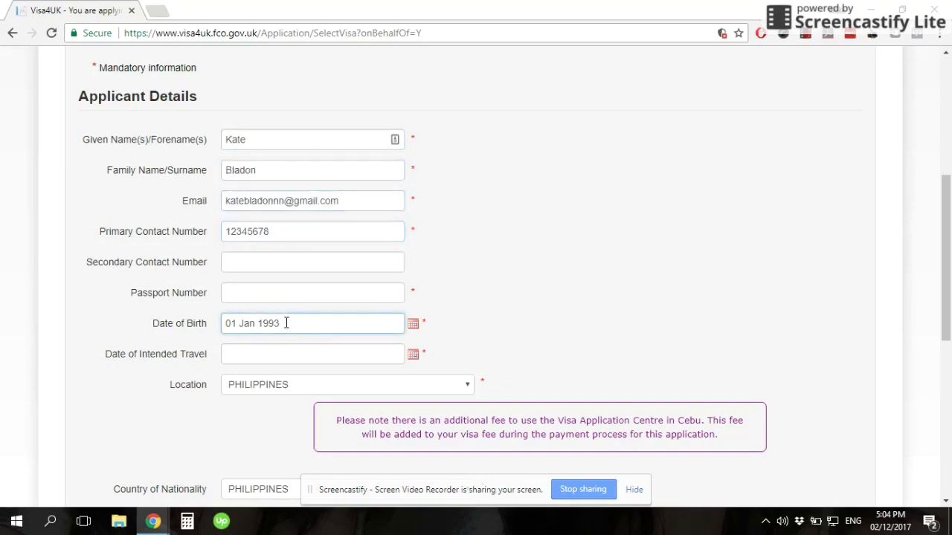
left_click_drag(286, 322, 202, 329)
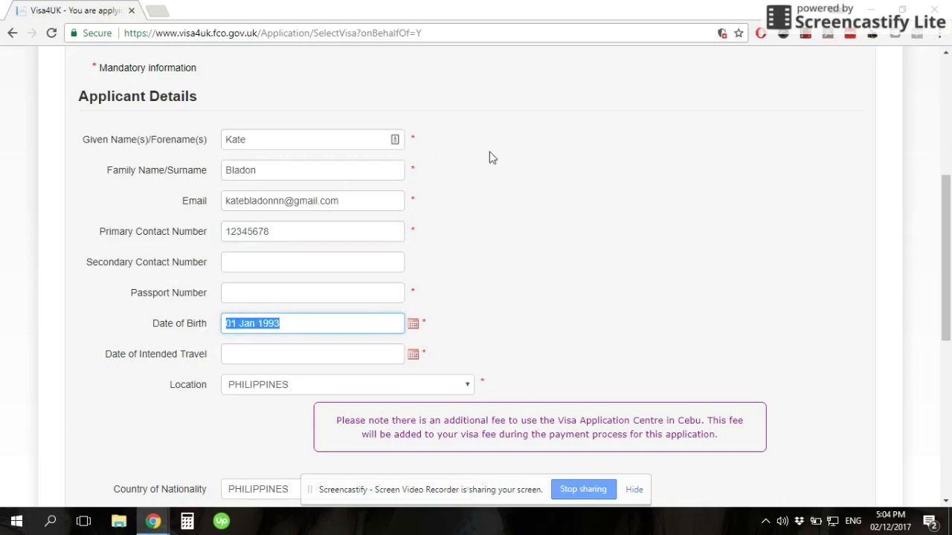
Fill in the applicant's passport number and set the date of intended travel to 01 May 2018
left_click(343, 292)
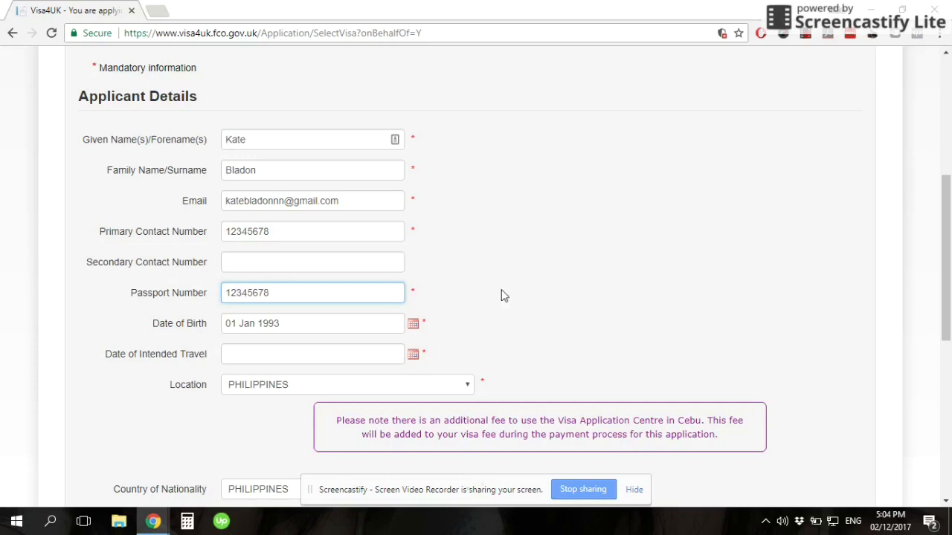
left_click_drag(947, 223, 950, 254)
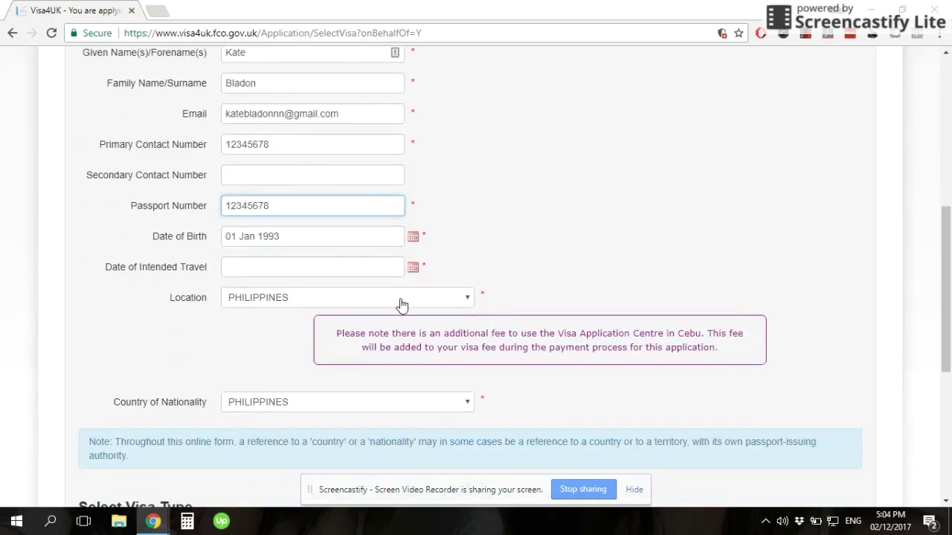
left_click(412, 267)
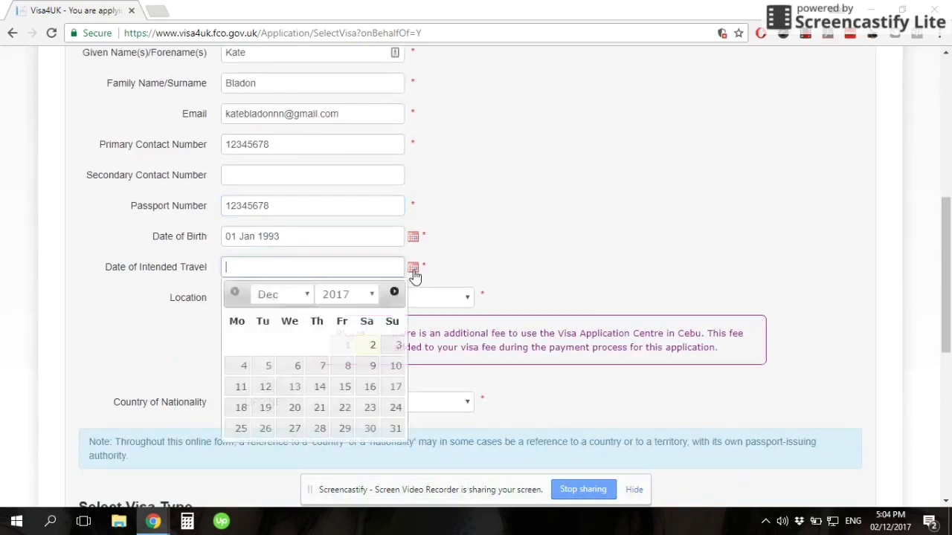
left_click(340, 297)
left_click(355, 327)
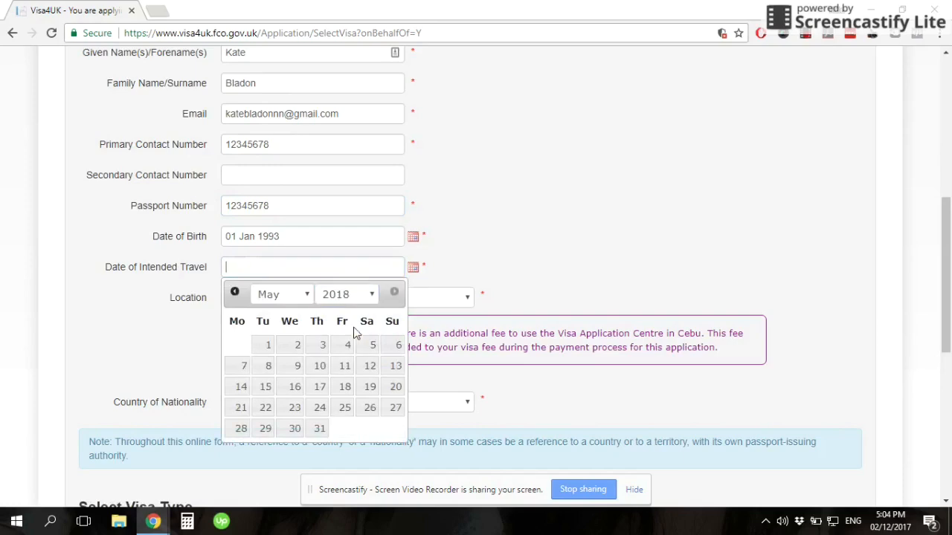
left_click(268, 345)
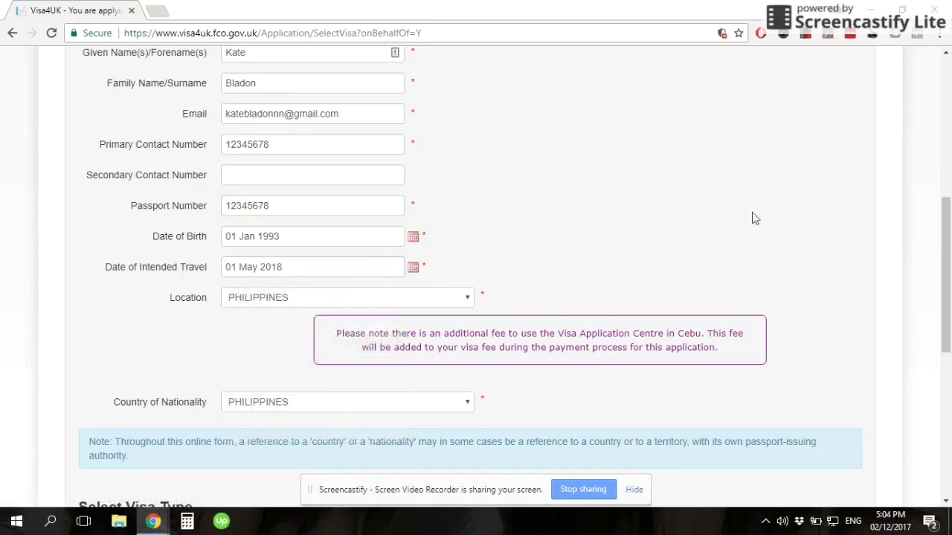
Set the reason for visit to Visit, the visa type to Tourism and the sub type to Visit - tourism - 6 months
left_click_drag(948, 248, 949, 210)
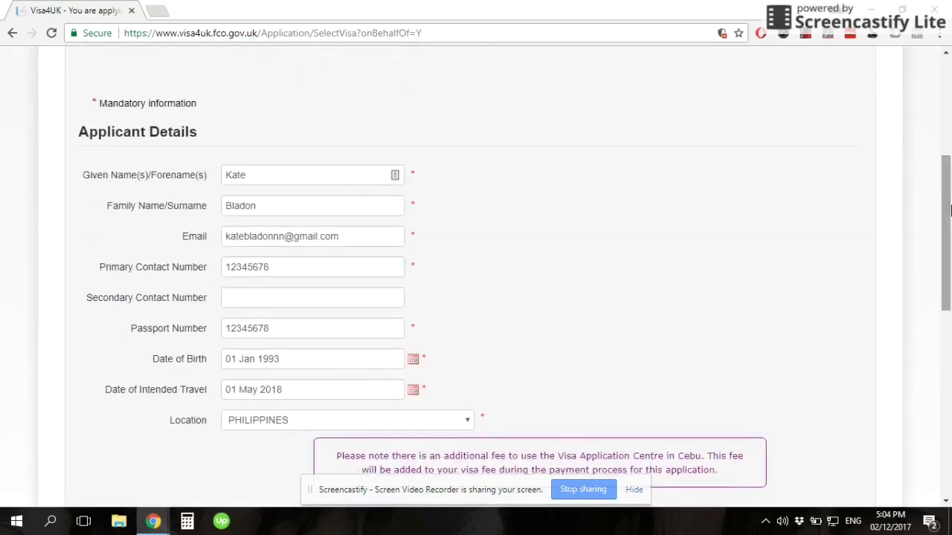
left_click_drag(949, 244, 948, 401)
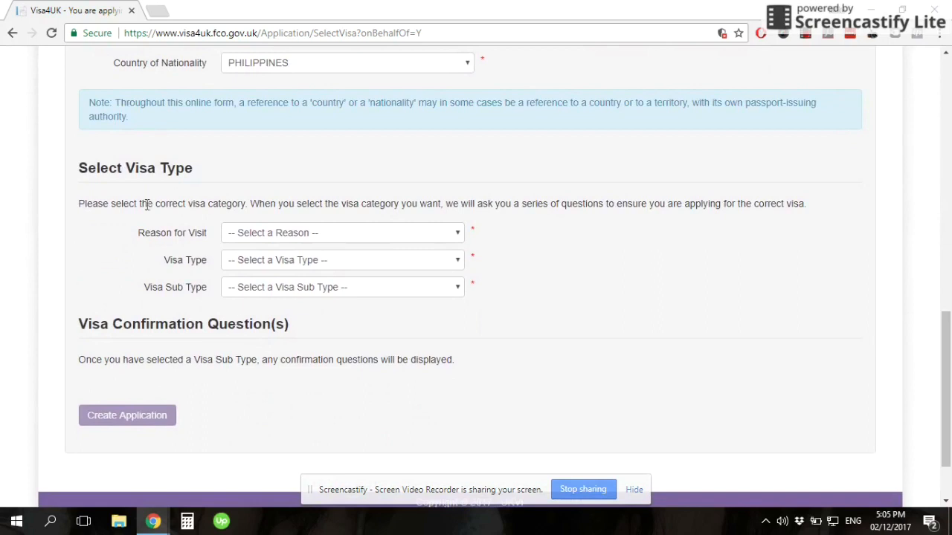
left_click(366, 231)
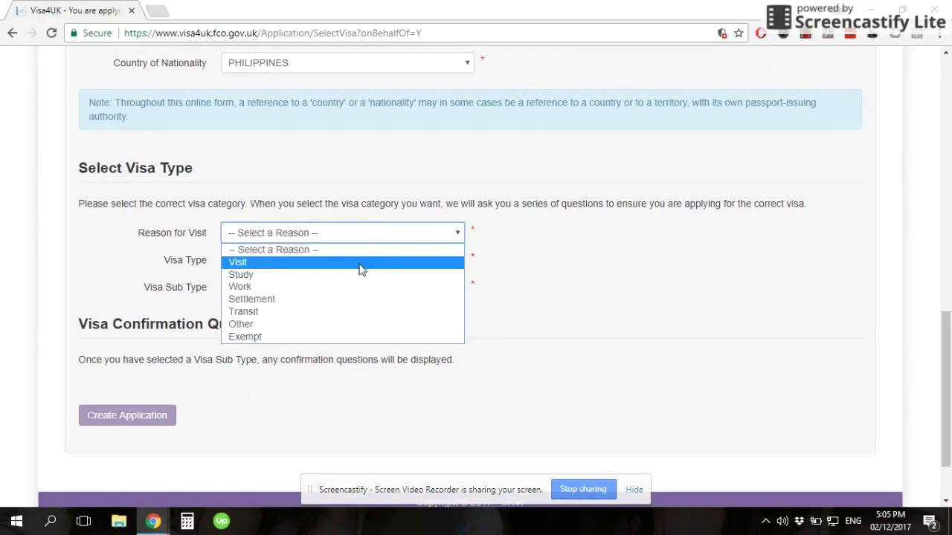
left_click(359, 265)
left_click(362, 262)
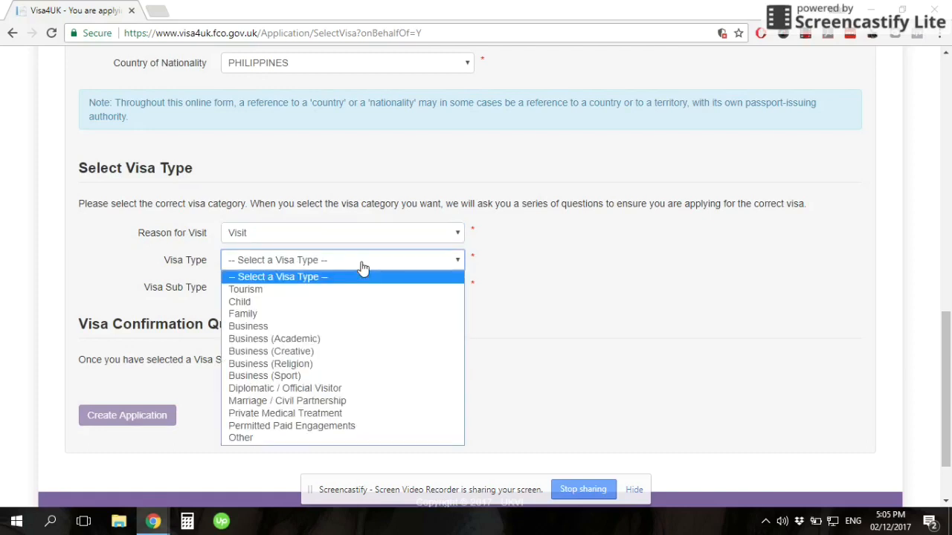
left_click(358, 291)
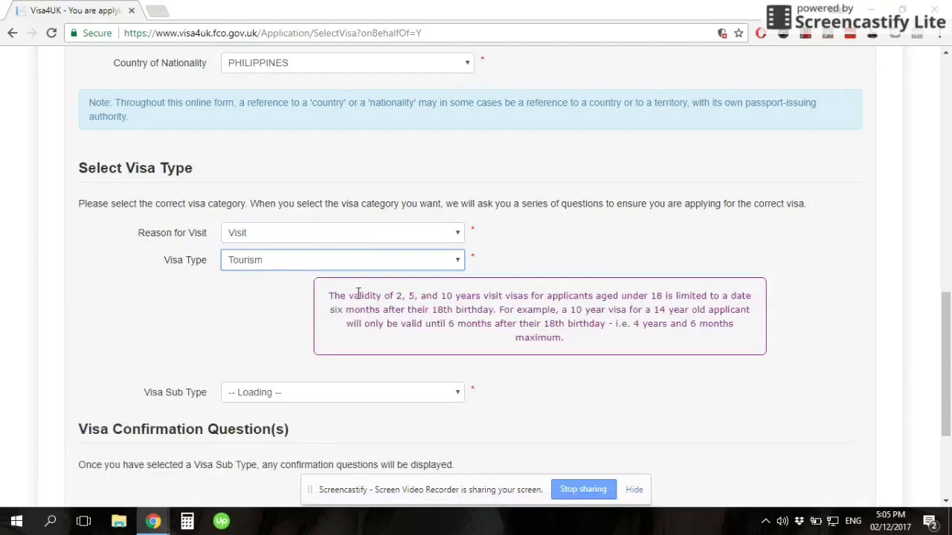
left_click(377, 399)
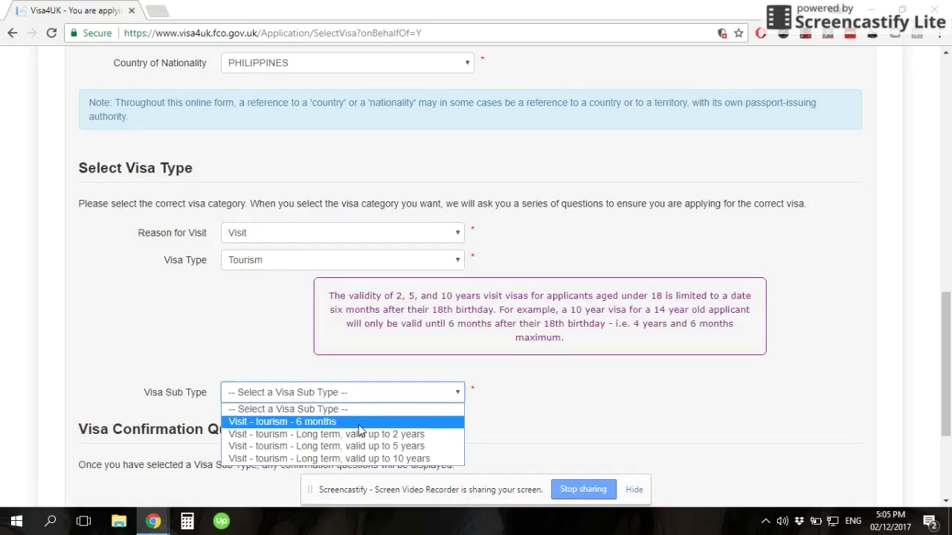
left_click(359, 423)
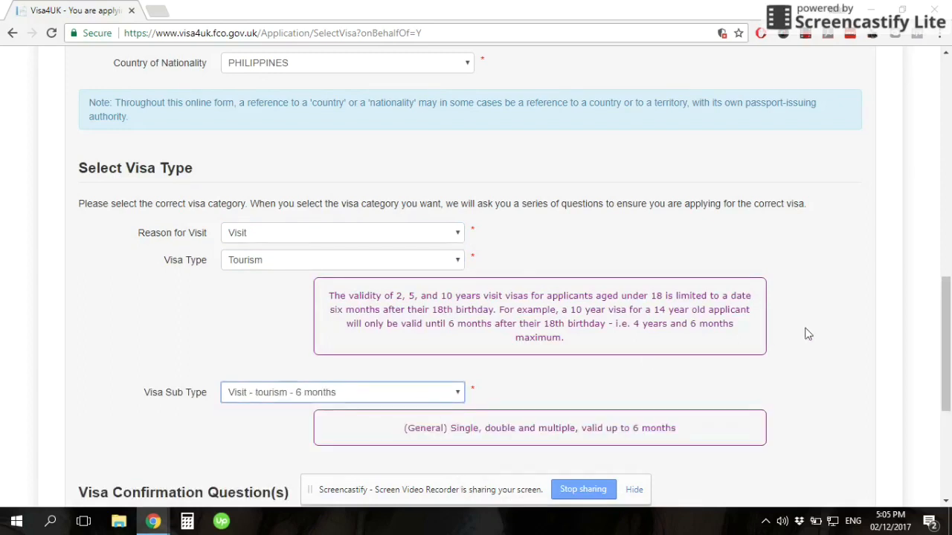
Answer No to the work, close family relative and study confirmation questions, and create the application
left_click_drag(949, 360, 911, 409)
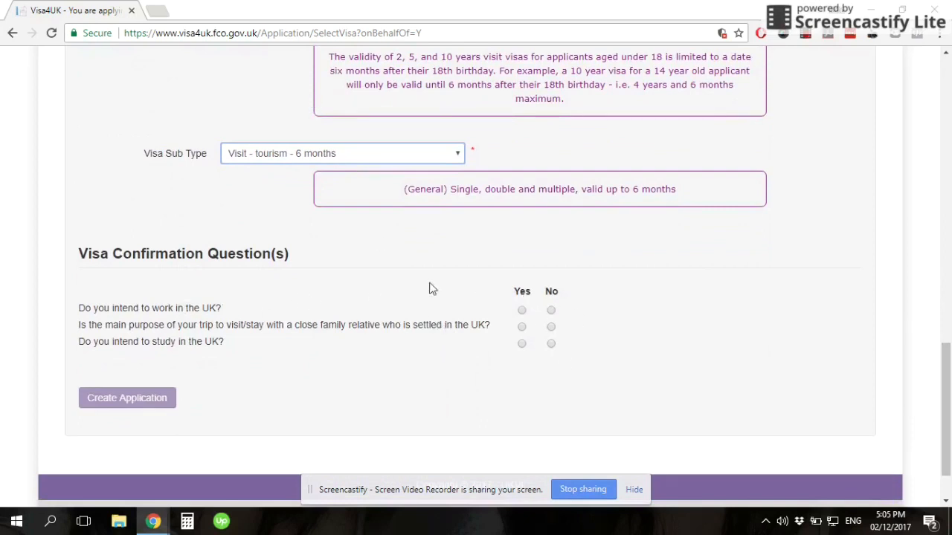
left_click(551, 310)
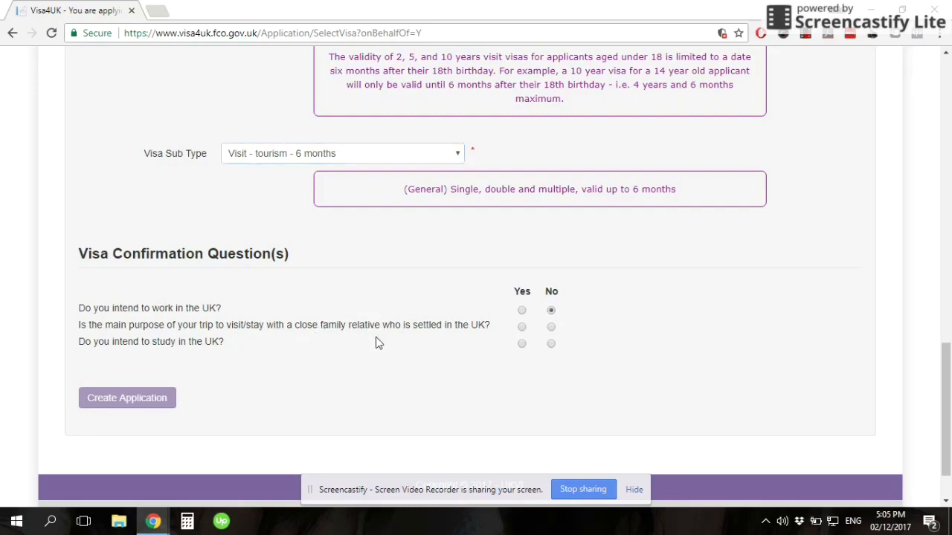
left_click(551, 328)
left_click(551, 343)
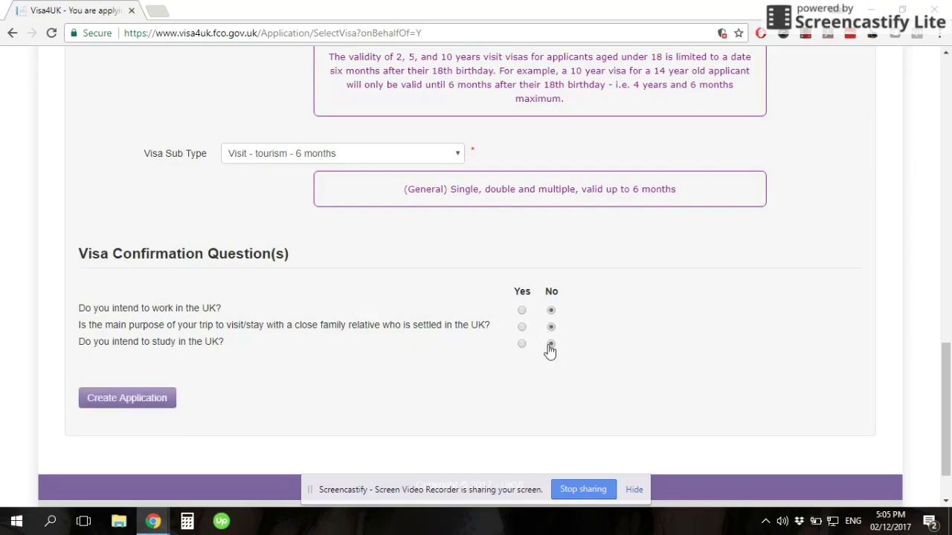
left_click(157, 399)
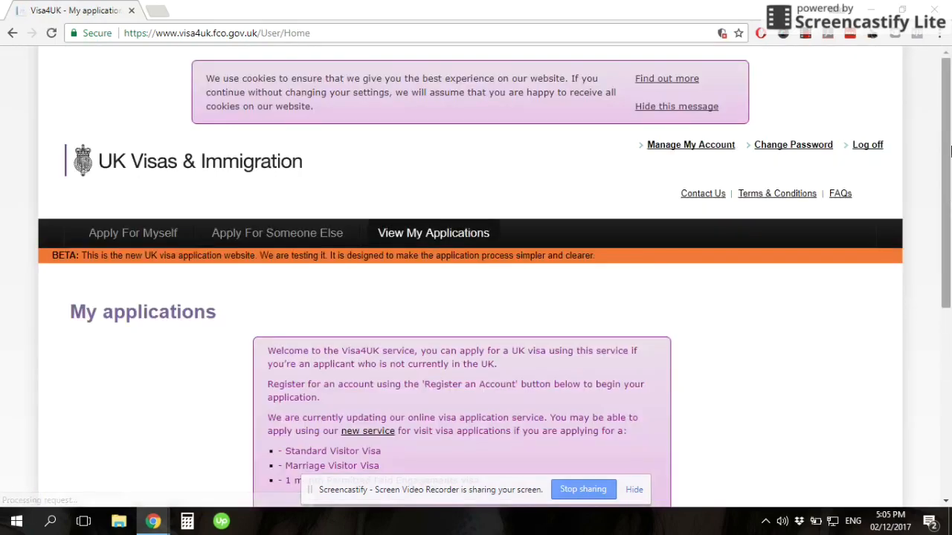
Open the incomplete tourism visa application from the My applications page
left_click_drag(949, 152, 949, 307)
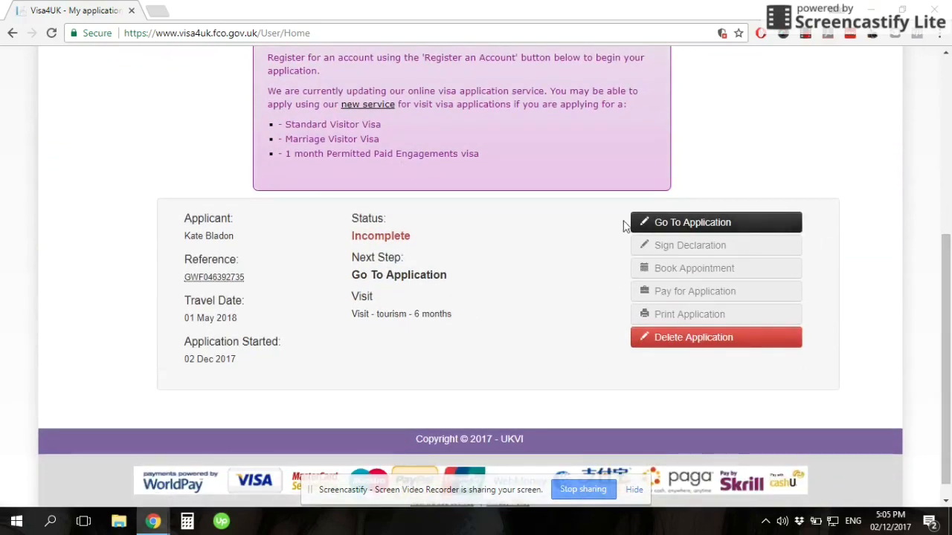
left_click(756, 228)
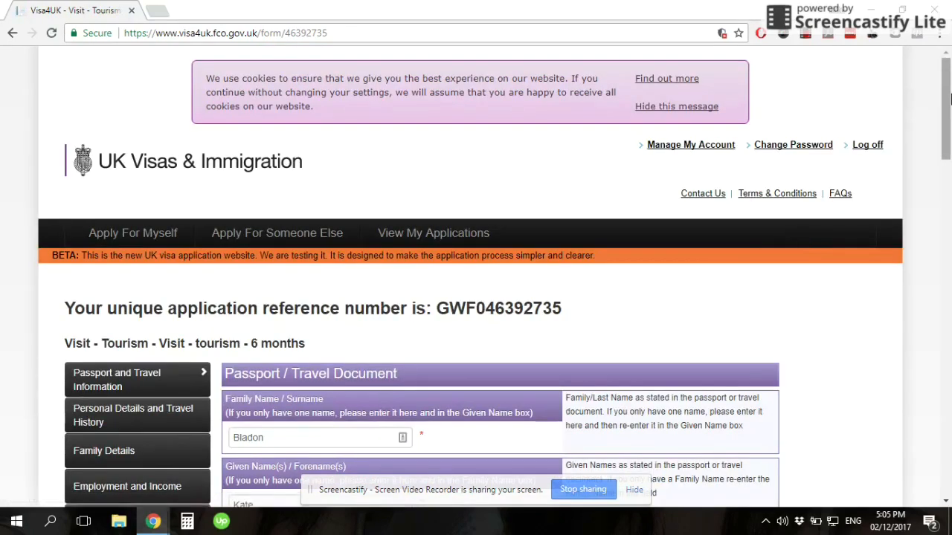
In the Passport / Travel Document section, answer No to having used other names and enter Iligan City, PH as the place of birth
left_click_drag(949, 99, 949, 167)
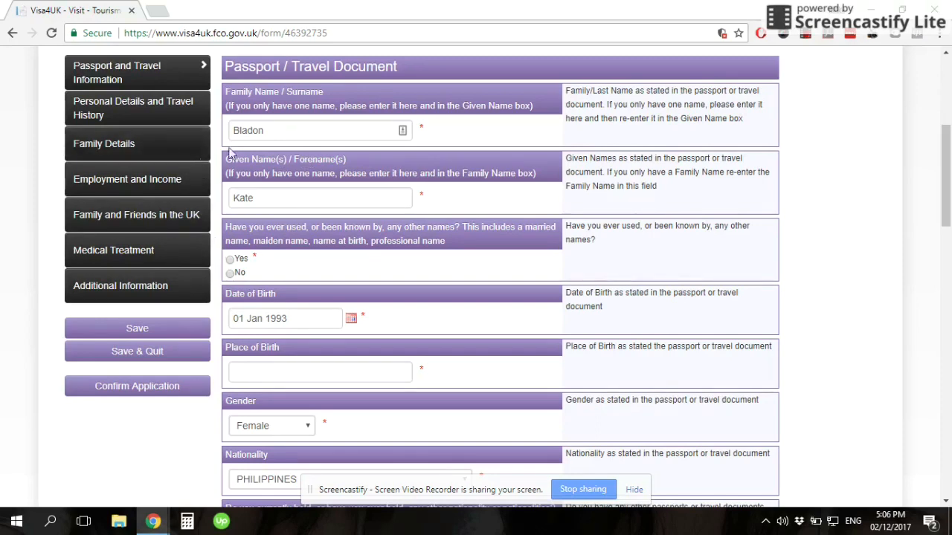
left_click(297, 131)
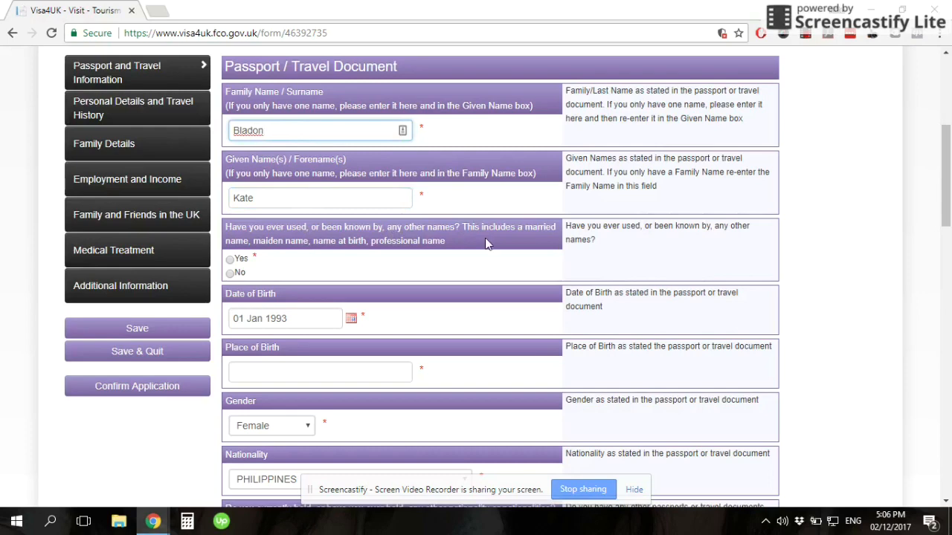
left_click(230, 273)
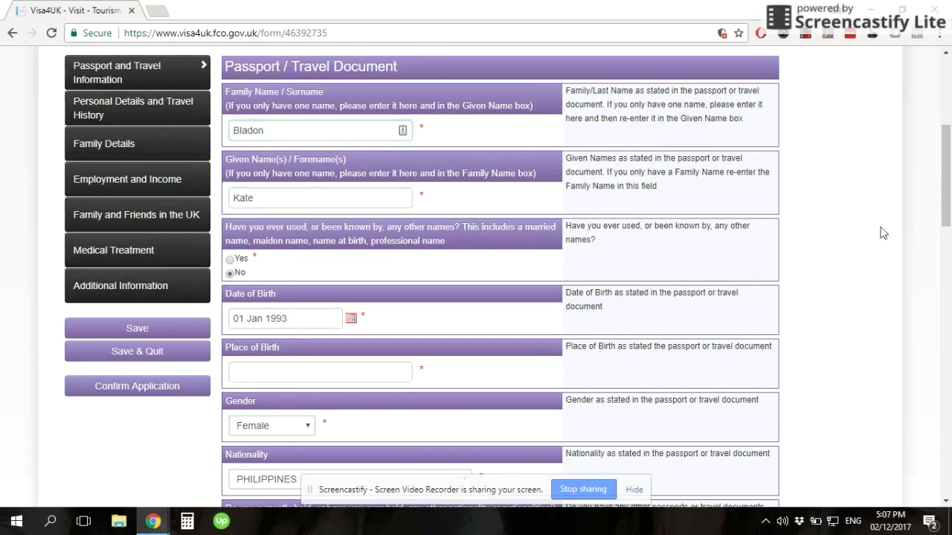
scroll(356, 182, "down", 3)
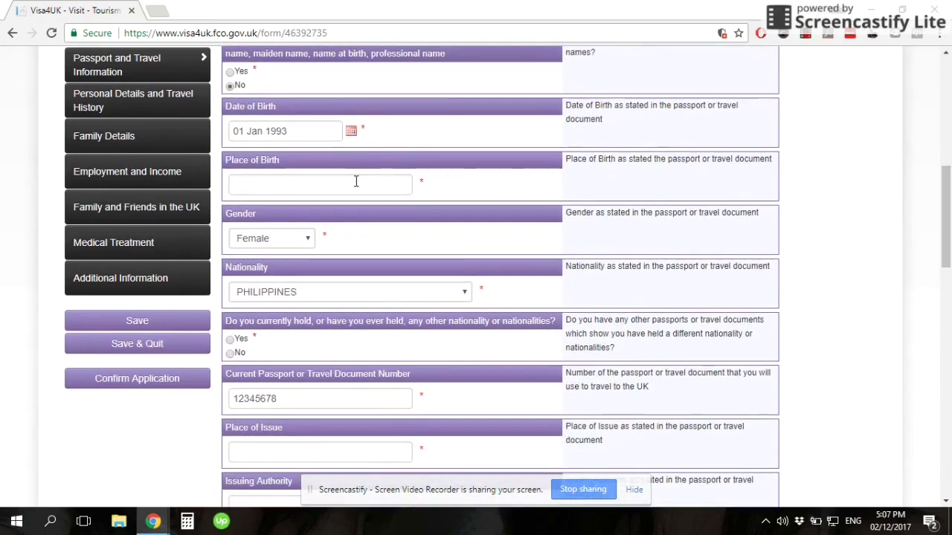
left_click(354, 182)
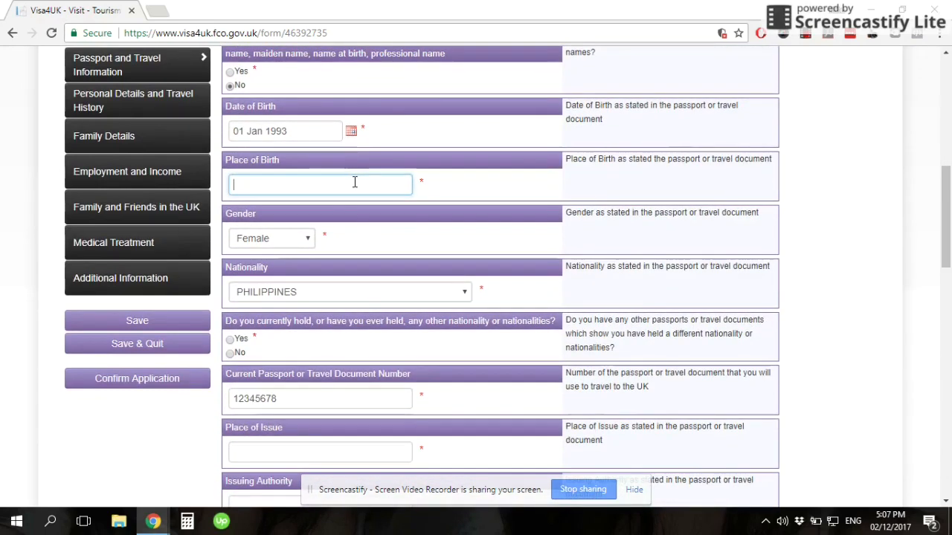
type("Iligan City, PH")
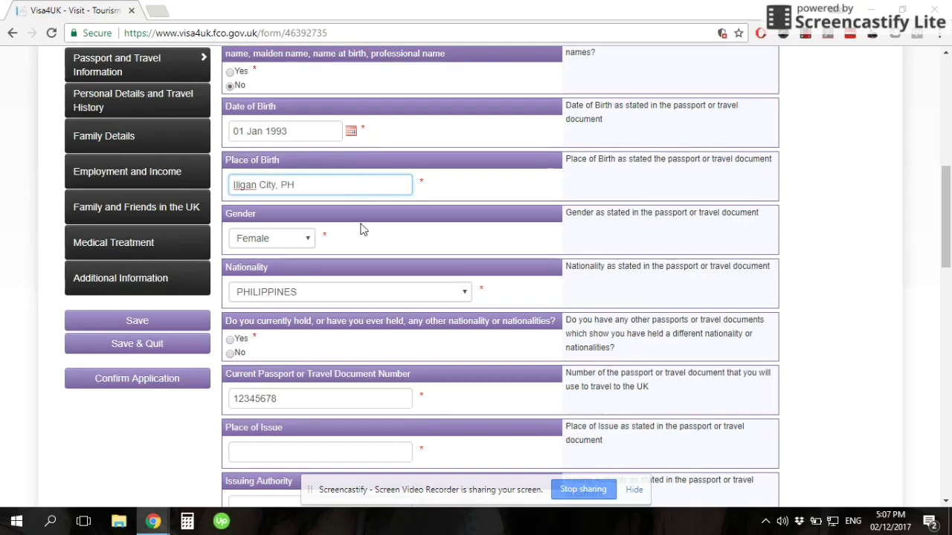
Review the Gender and Nationality choices in the passport details, keeping Female and PHILIPPINES selected
left_click(253, 239)
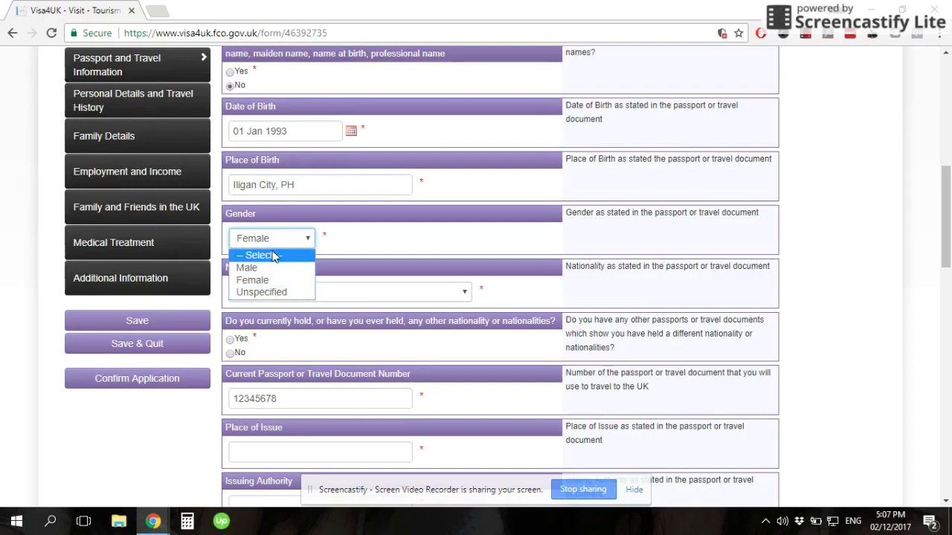
left_click(261, 291)
left_click(314, 291)
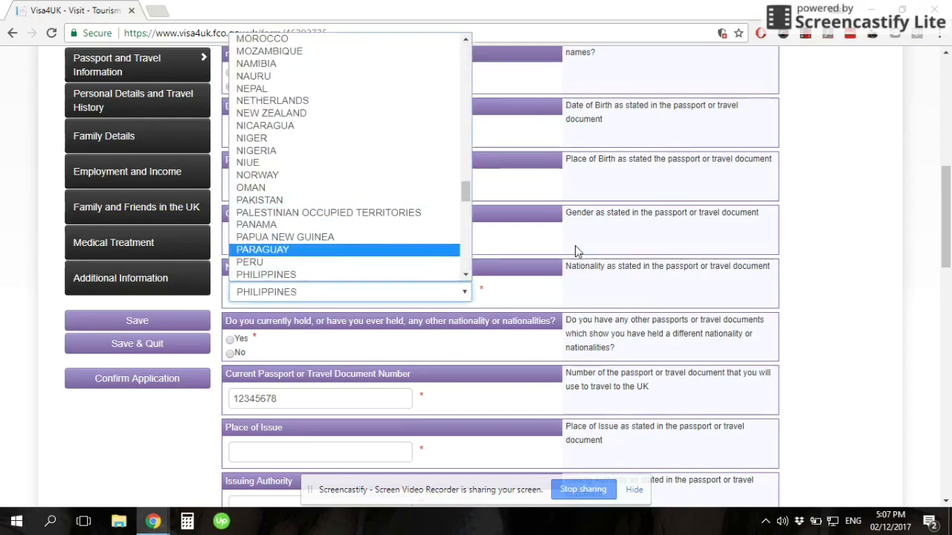
left_click(574, 245)
left_click(278, 241)
left_click(281, 280)
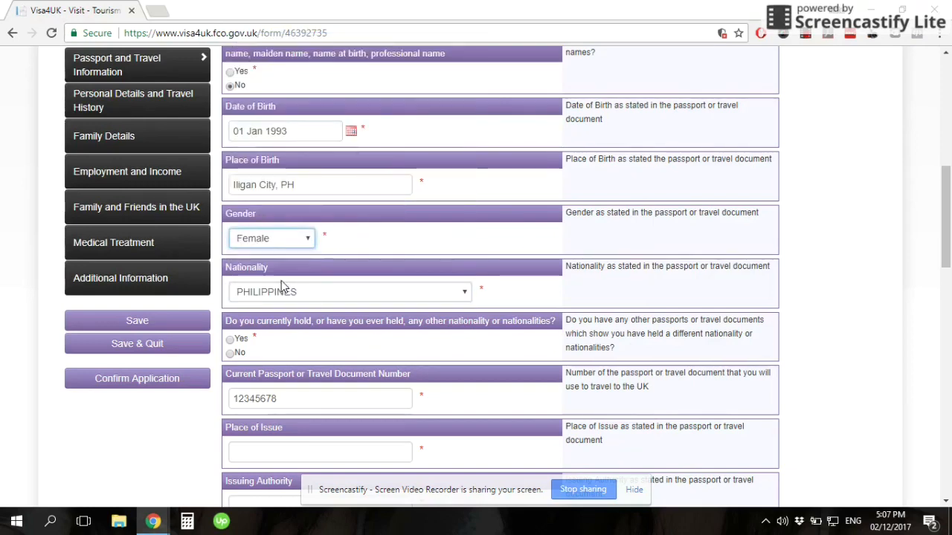
Answer No to holding any other nationality, and enter DFA, Manila as the place of issue with DFA as the issuing authority
scroll(949, 244, "down", 2)
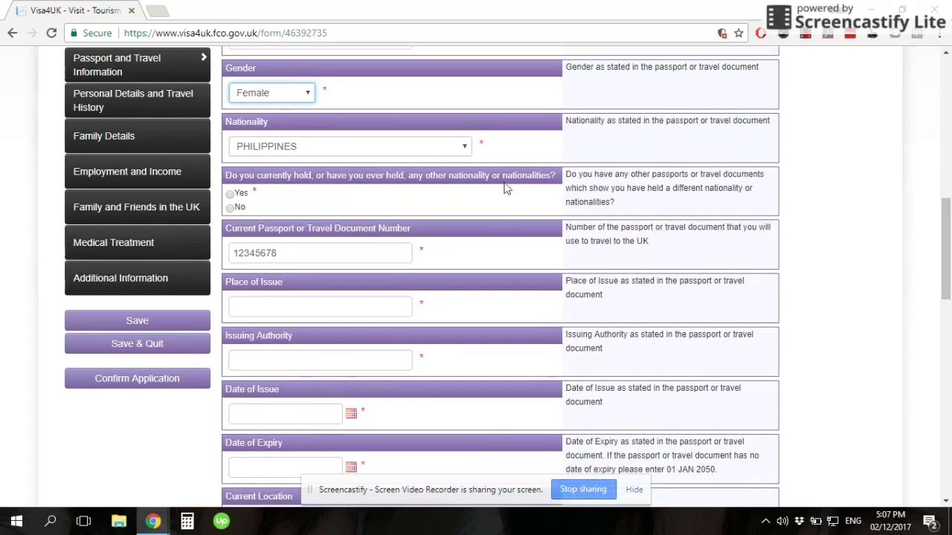
left_click(234, 208)
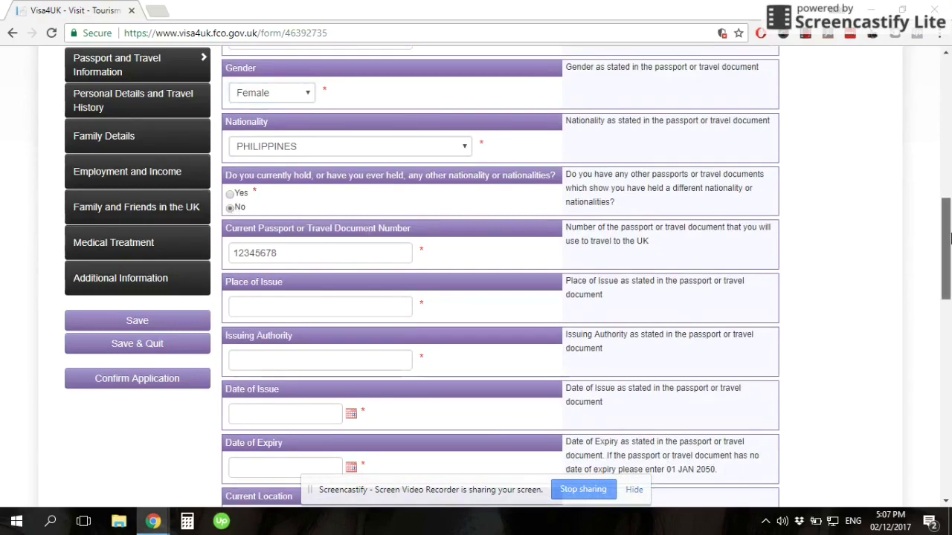
scroll(420, 229, "down", 3)
scroll(427, 216, "up", 2)
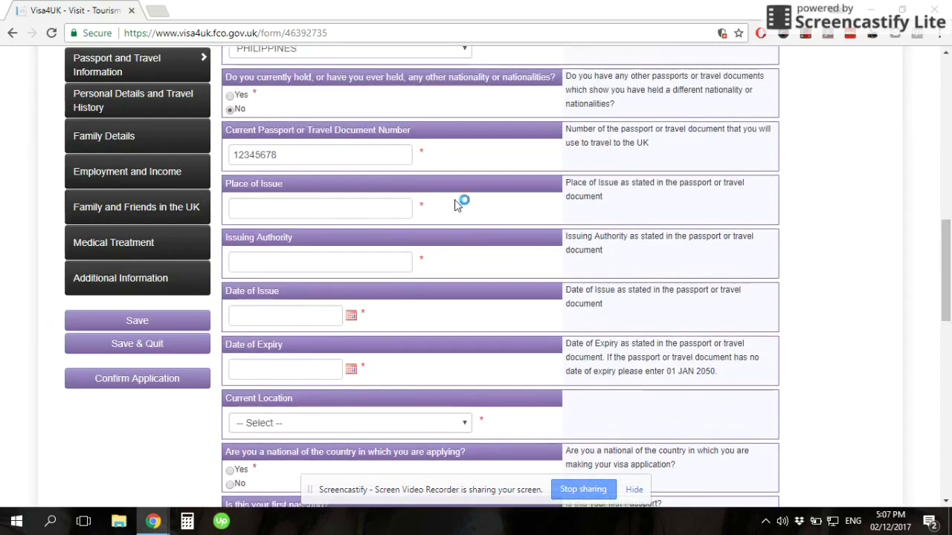
left_click(301, 216)
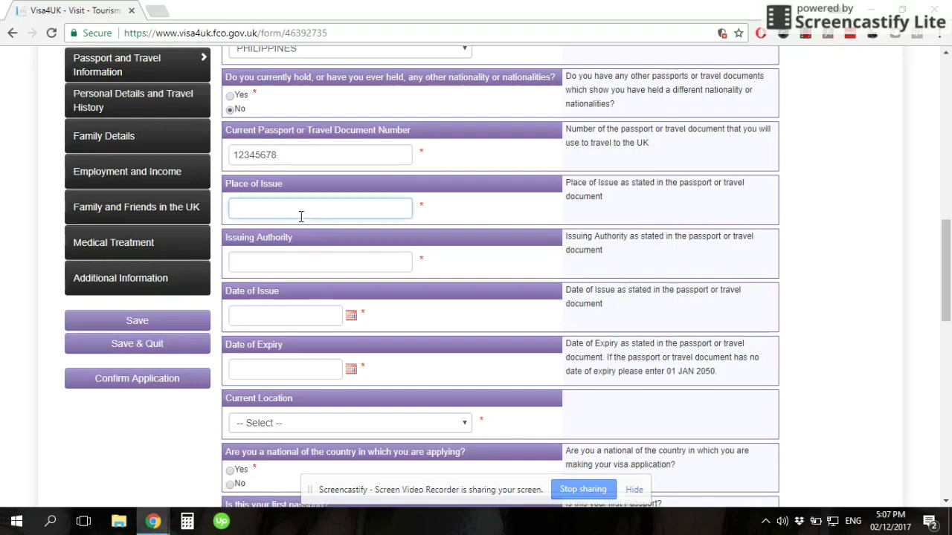
type("DFA, Manila")
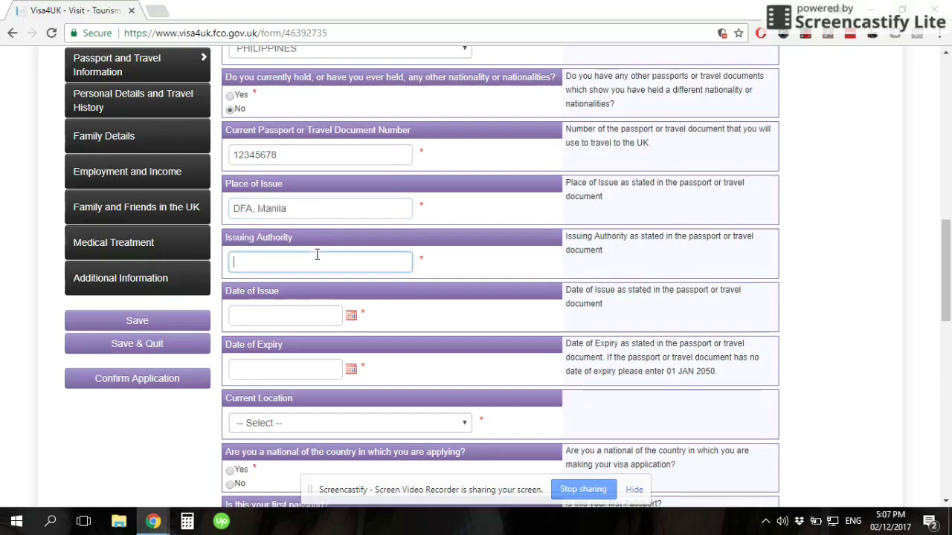
type("DFA")
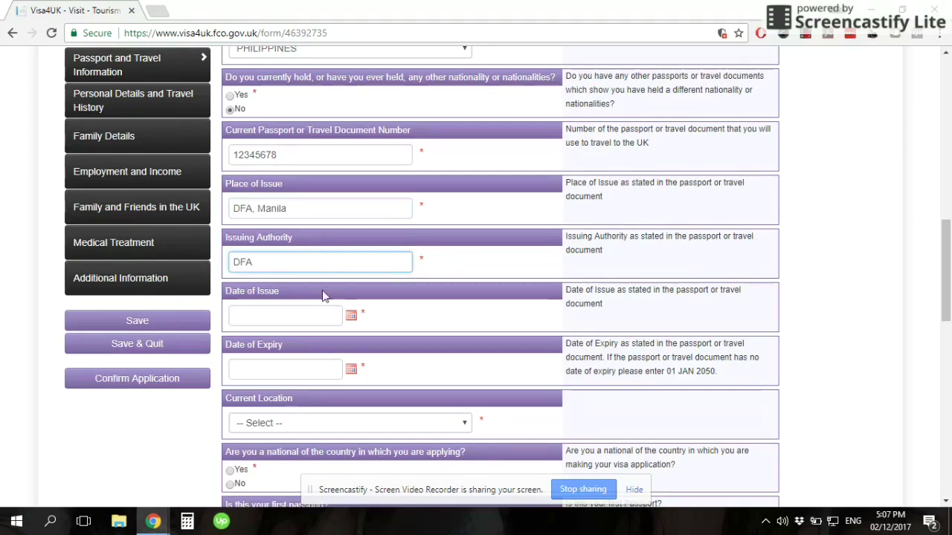
left_click(351, 315)
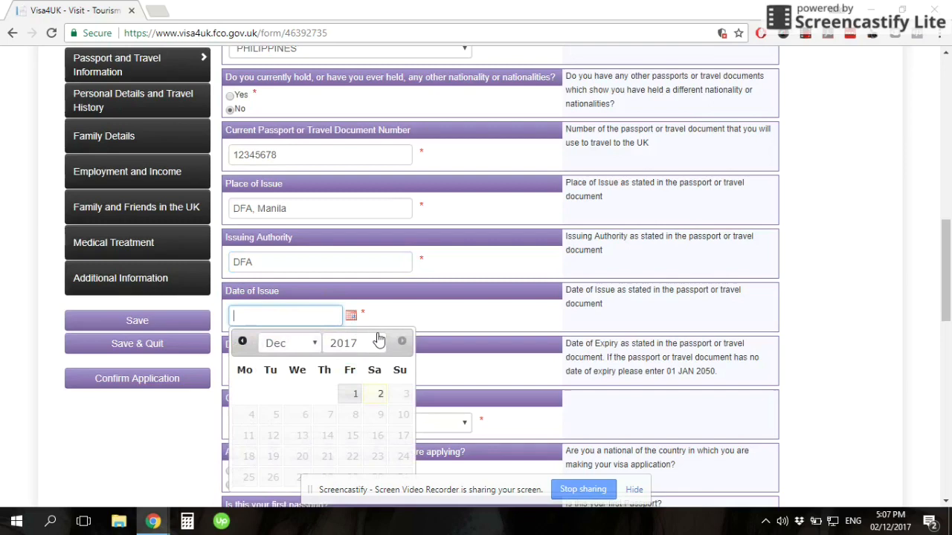
left_click(283, 347)
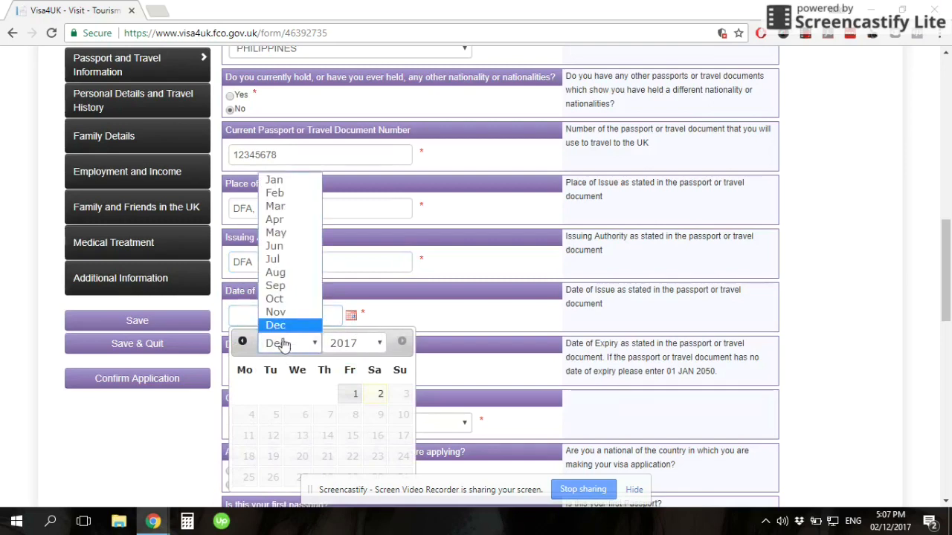
left_click(275, 246)
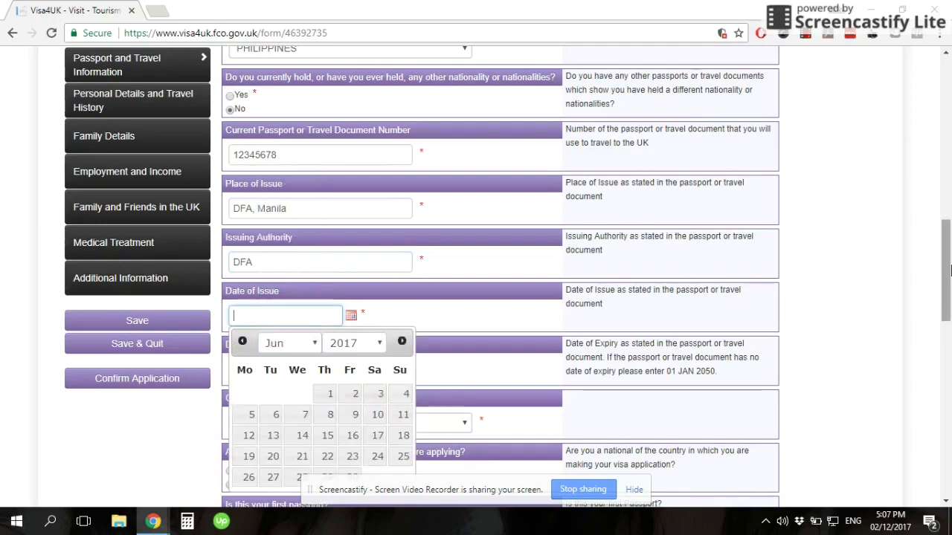
Set the passport's date of issue to 01 Jun 2017
left_click_drag(949, 272, 950, 290)
left_click(353, 241)
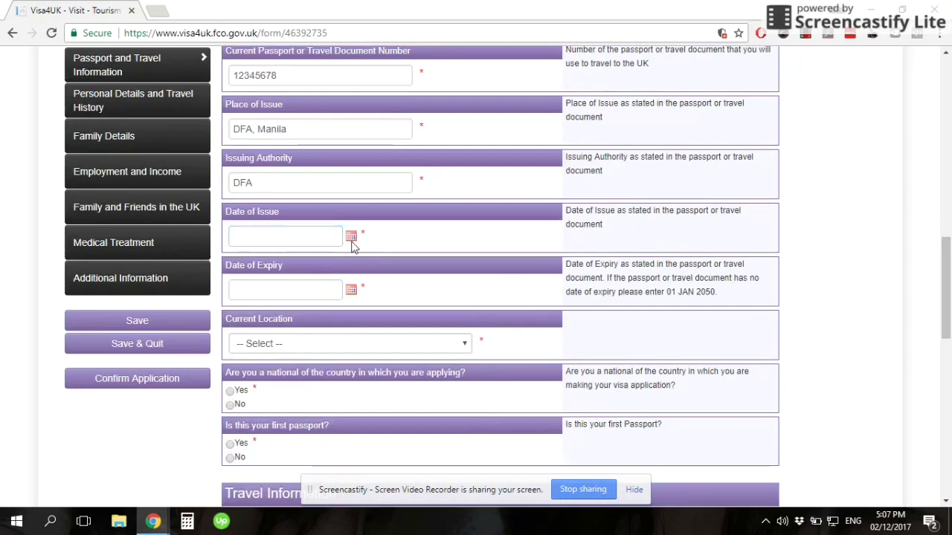
left_click(350, 238)
left_click(311, 267)
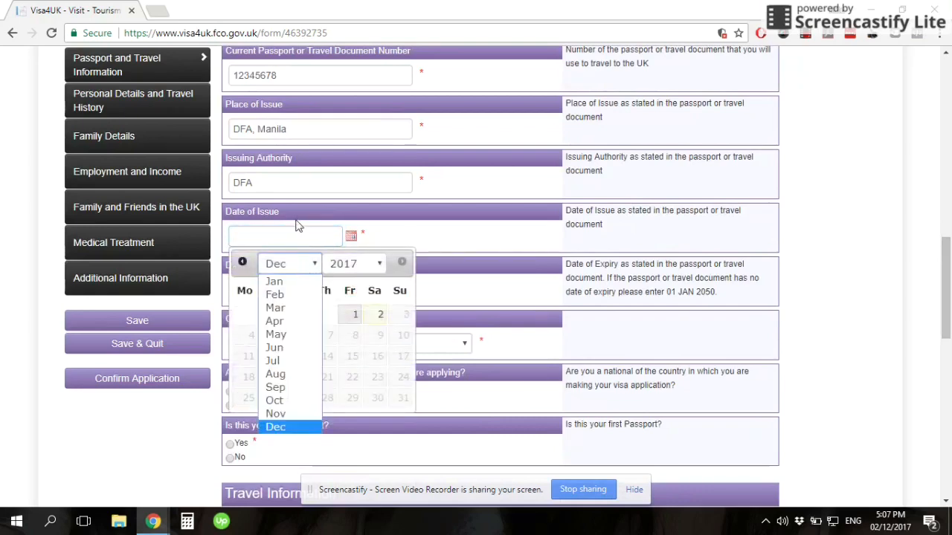
left_click(295, 347)
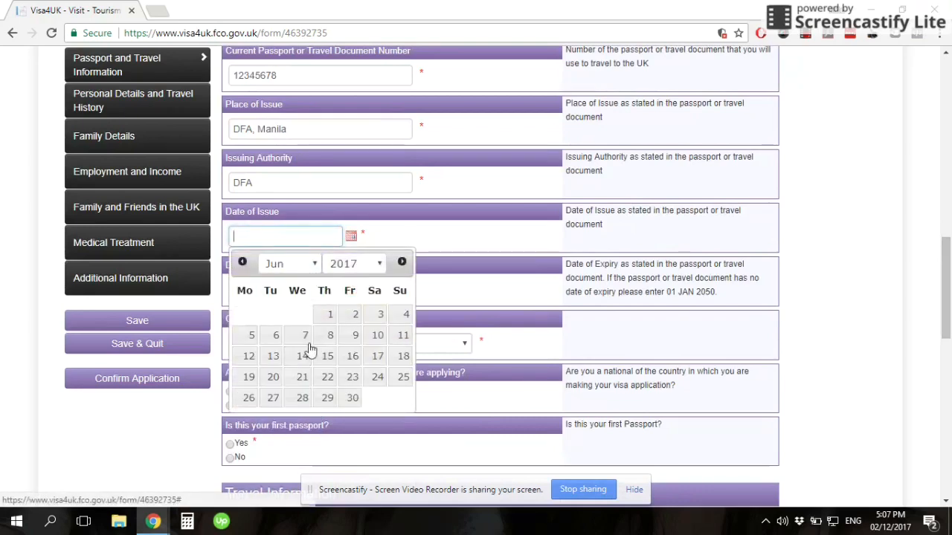
left_click(326, 318)
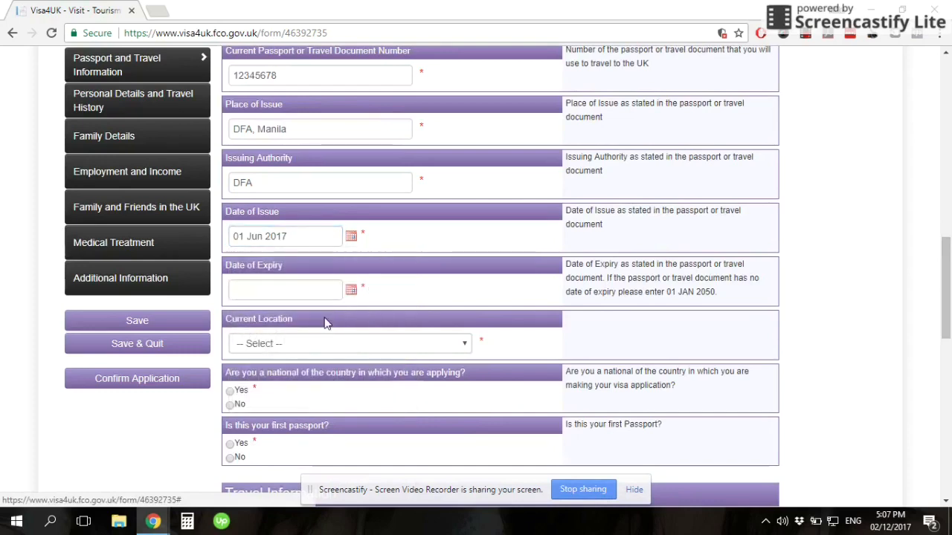
Set the passport's date of expiry to 01 Jun 2027
left_click(300, 290)
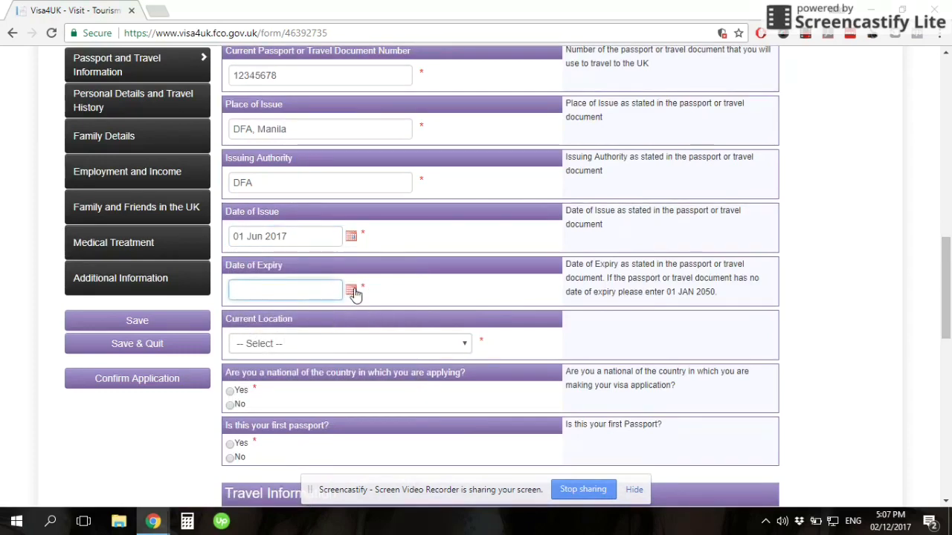
left_click(353, 291)
left_click(303, 321)
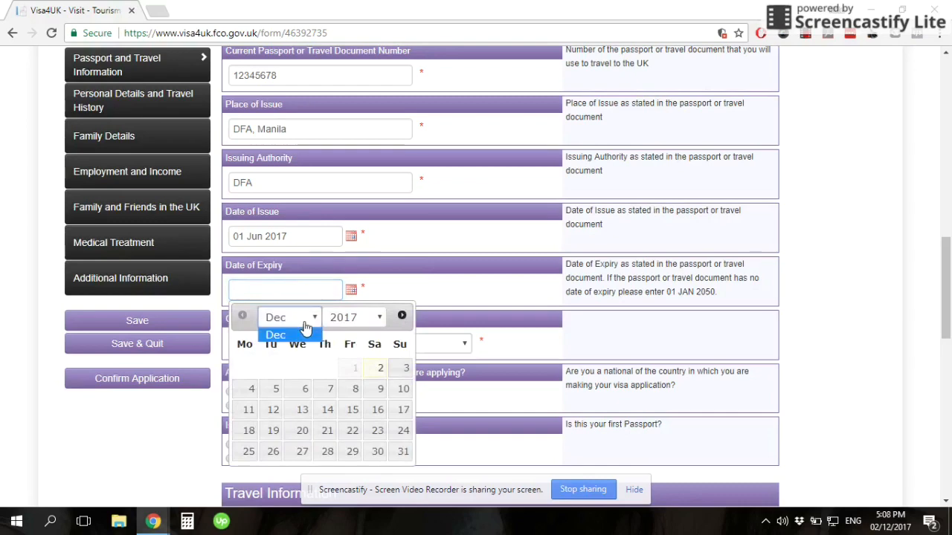
left_click(331, 319)
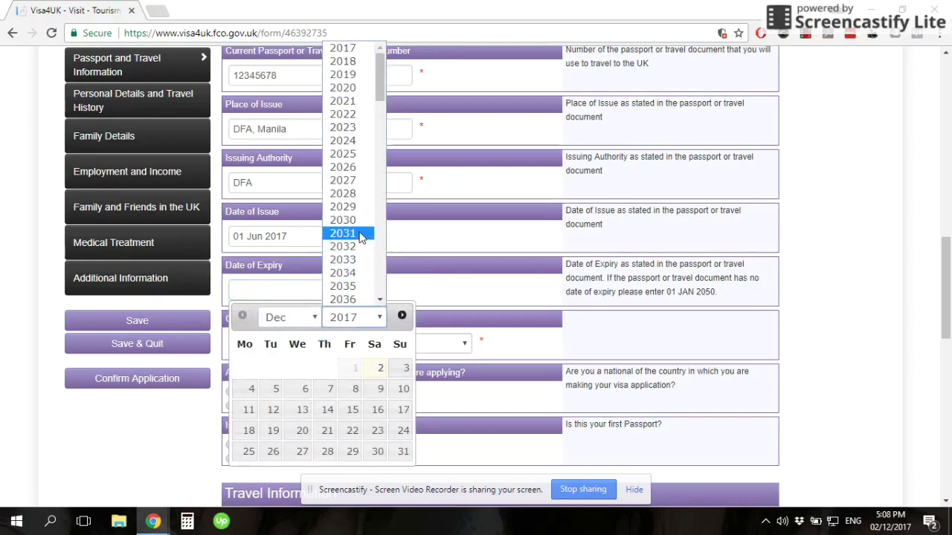
left_click(350, 181)
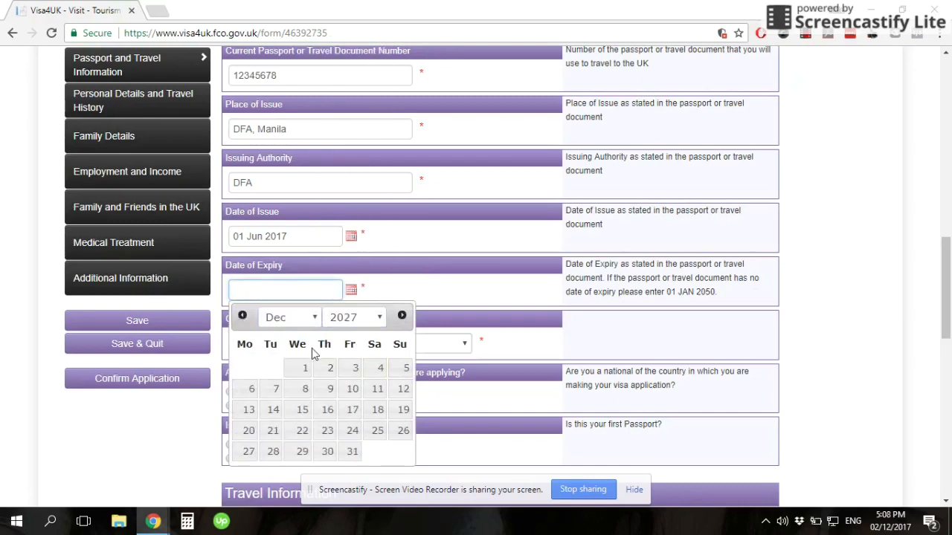
left_click(307, 321)
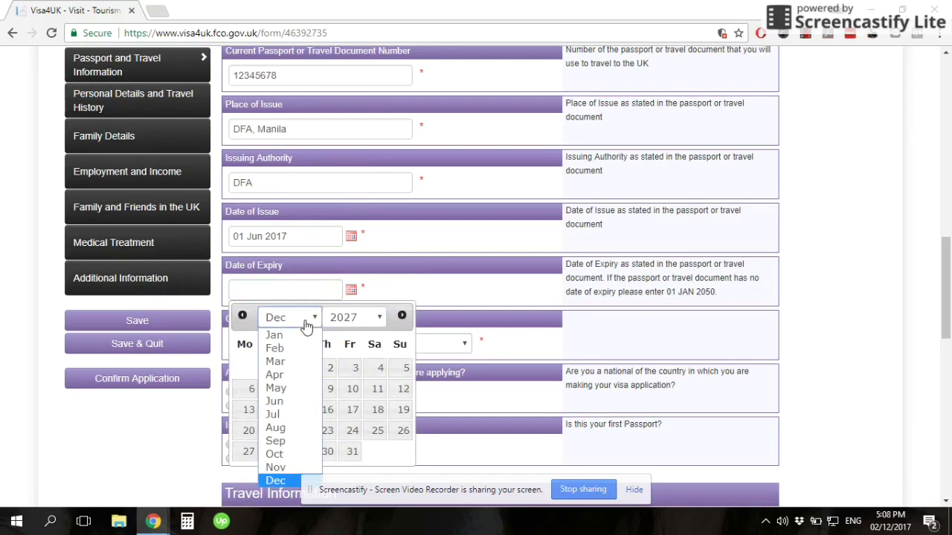
left_click(294, 405)
left_click(273, 368)
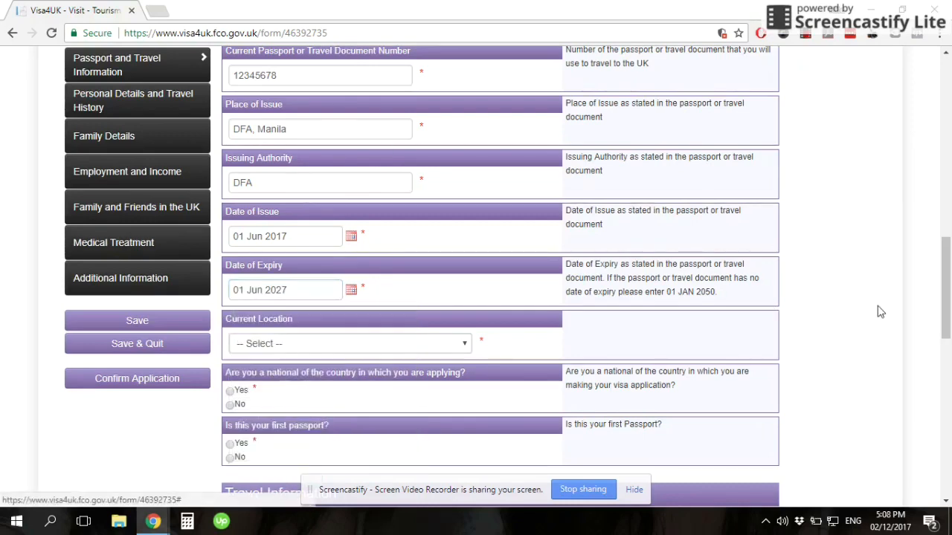
Set the current location to PHILIPPINES and answer Yes to the questions on being a national of that country and first passport
scroll(948, 313, "down", 3)
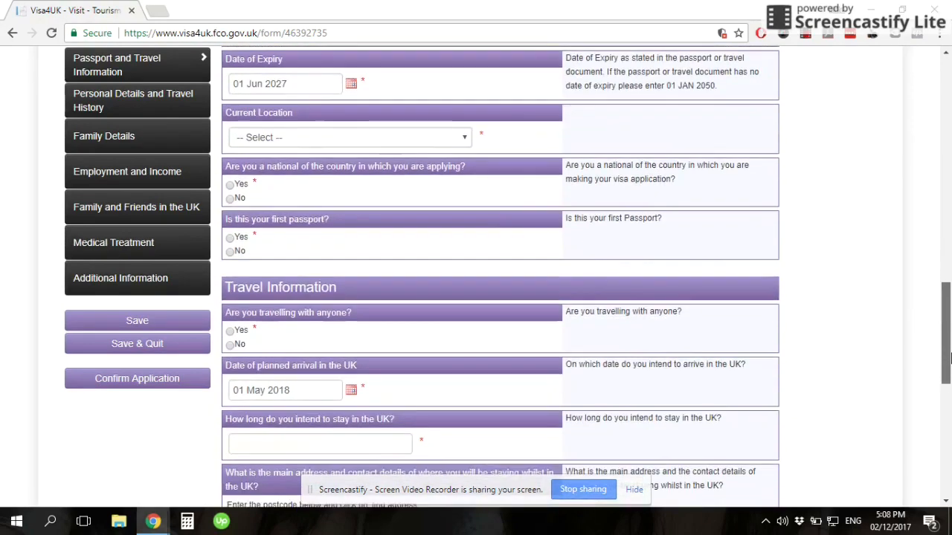
left_click(361, 146)
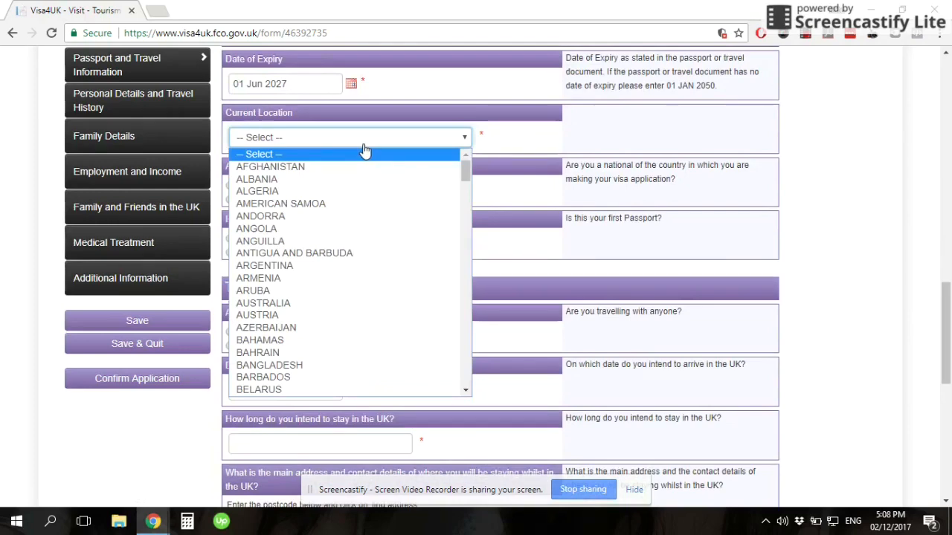
type("ph")
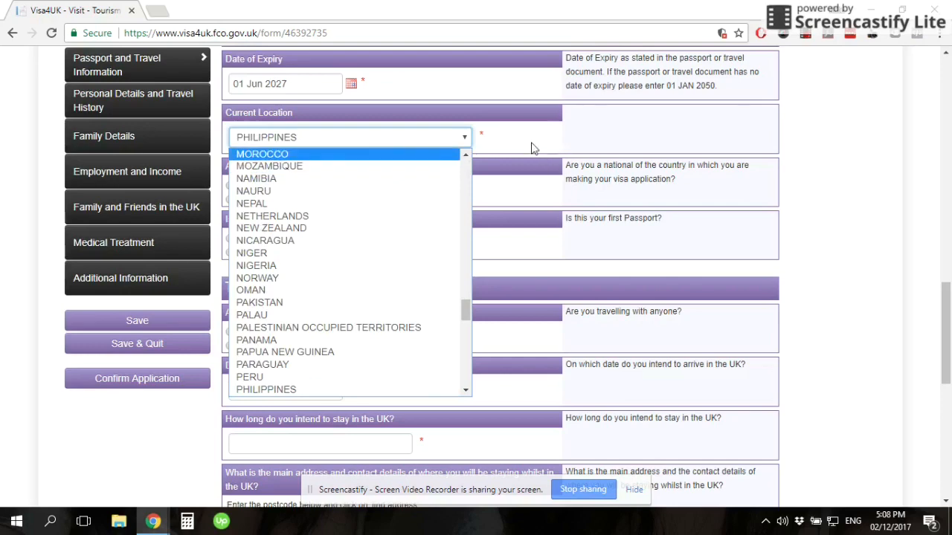
left_click(619, 139)
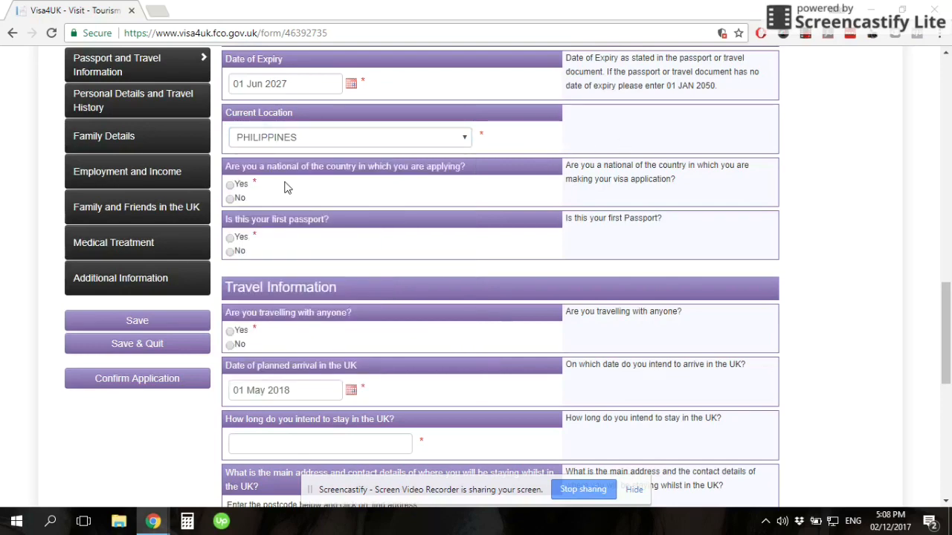
left_click(231, 186)
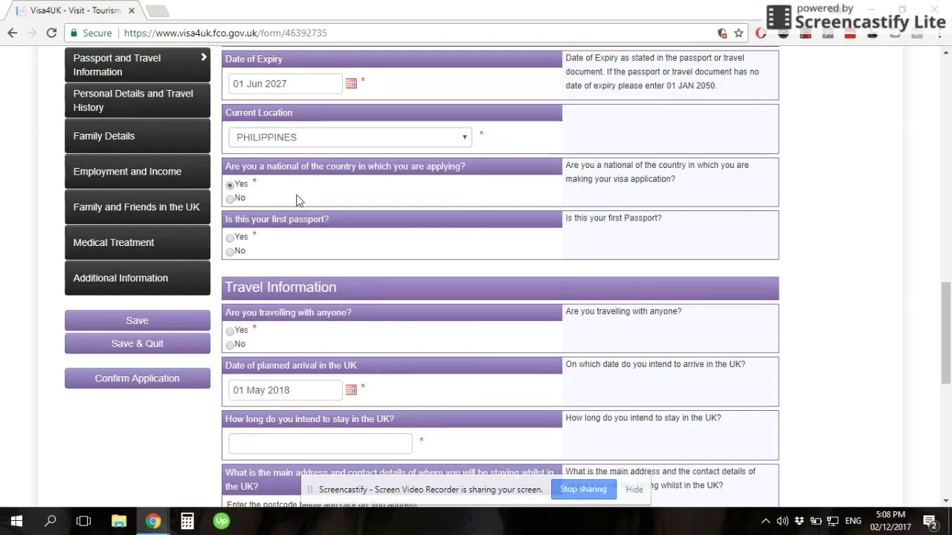
left_click(231, 239)
In Travel Information, answer No to travelling with anyone and enter 6 months as the intended length of stay in the UK
left_click_drag(948, 305, 948, 308)
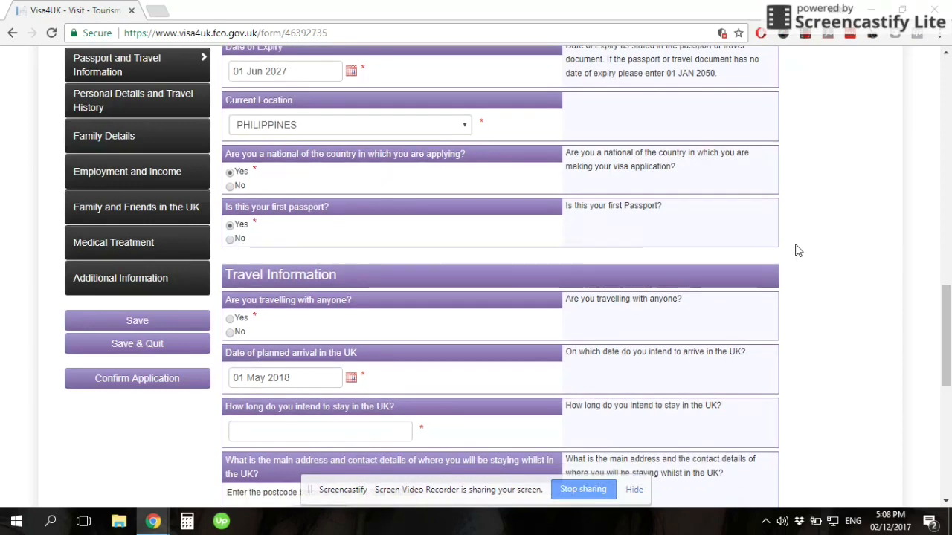
left_click_drag(948, 331, 950, 353)
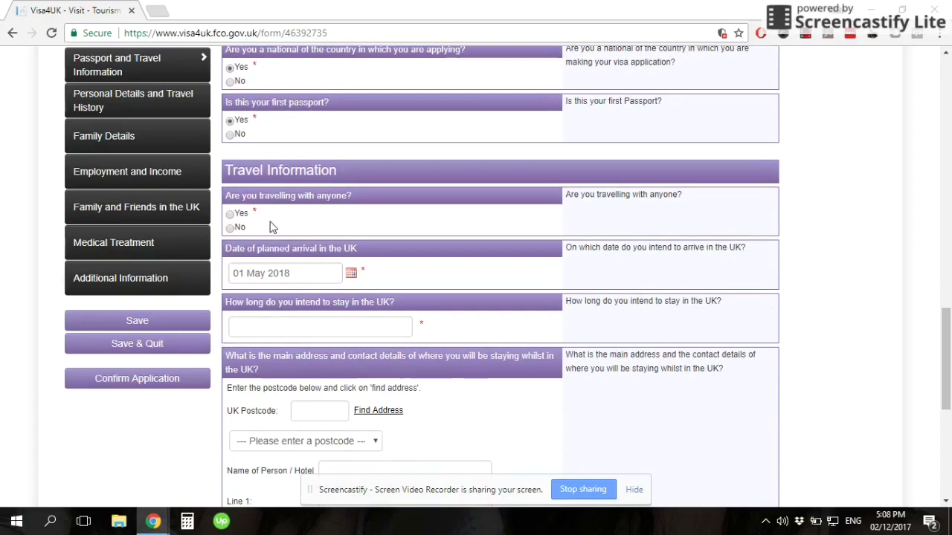
left_click(231, 227)
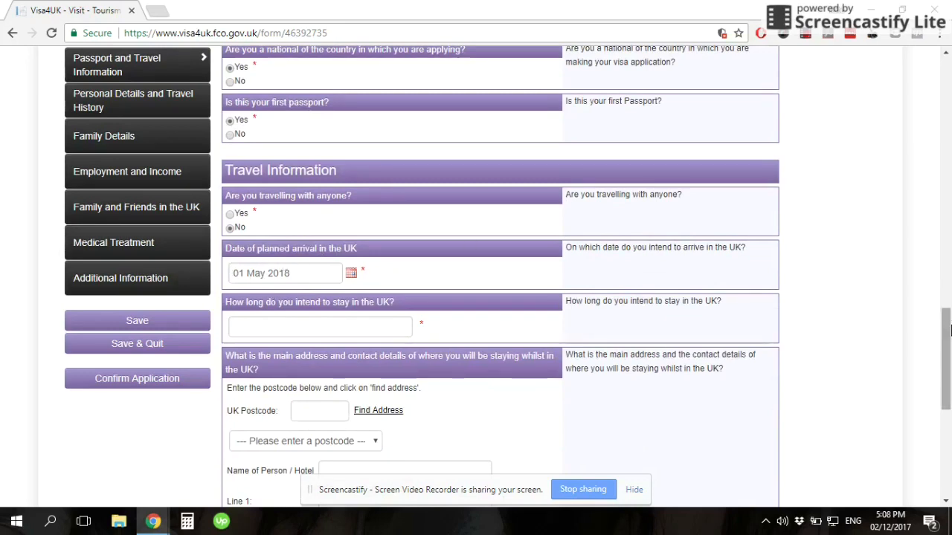
left_click_drag(949, 336, 950, 364)
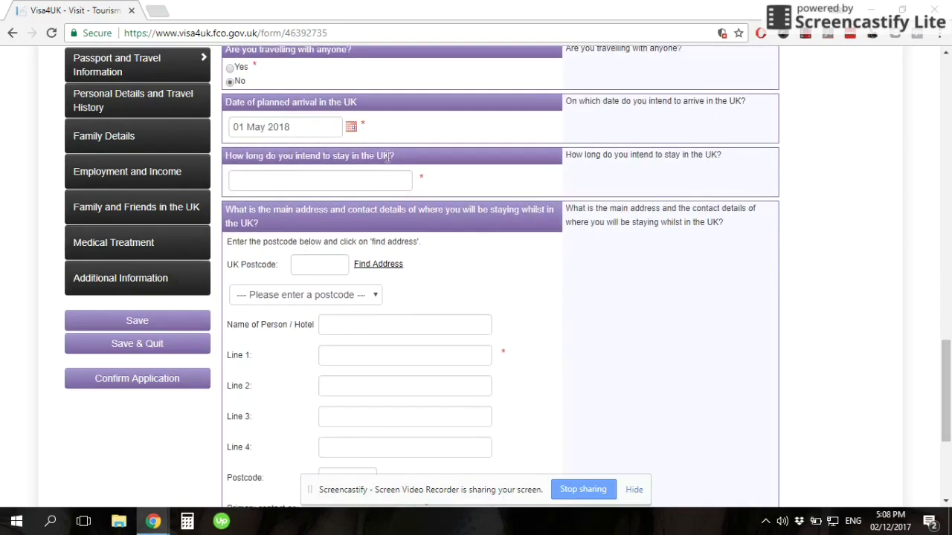
left_click(384, 184)
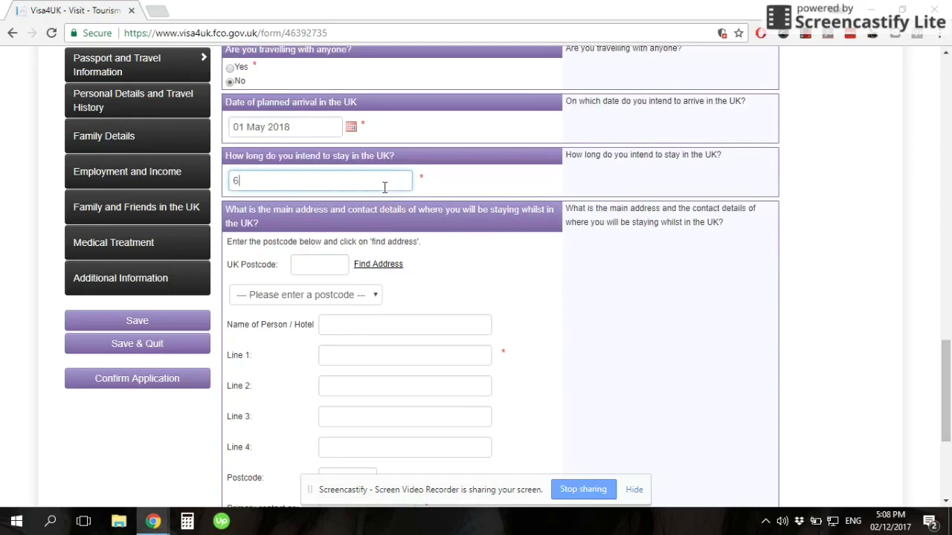
type("6 months")
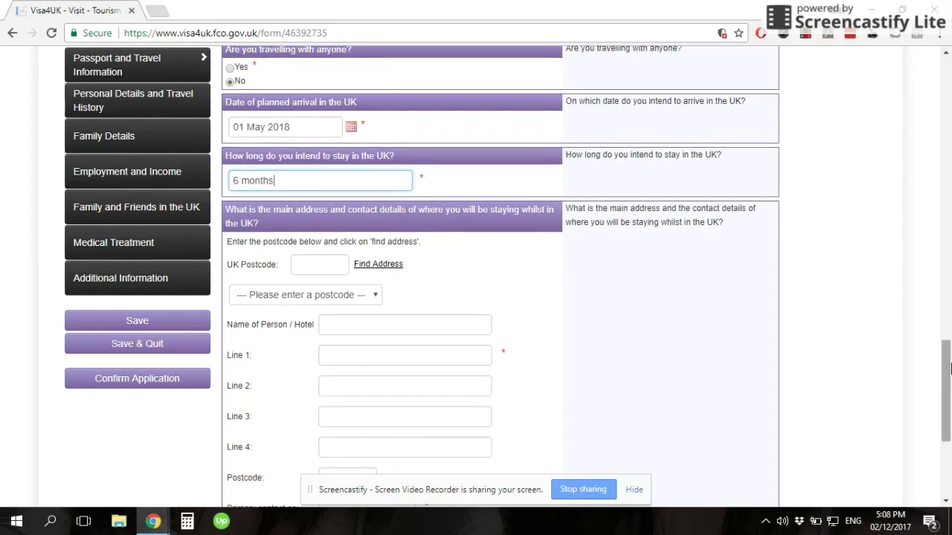
Look over the contact fields for the UK stay address and continue to the Personal Details and Travel History section
left_click_drag(947, 387, 947, 407)
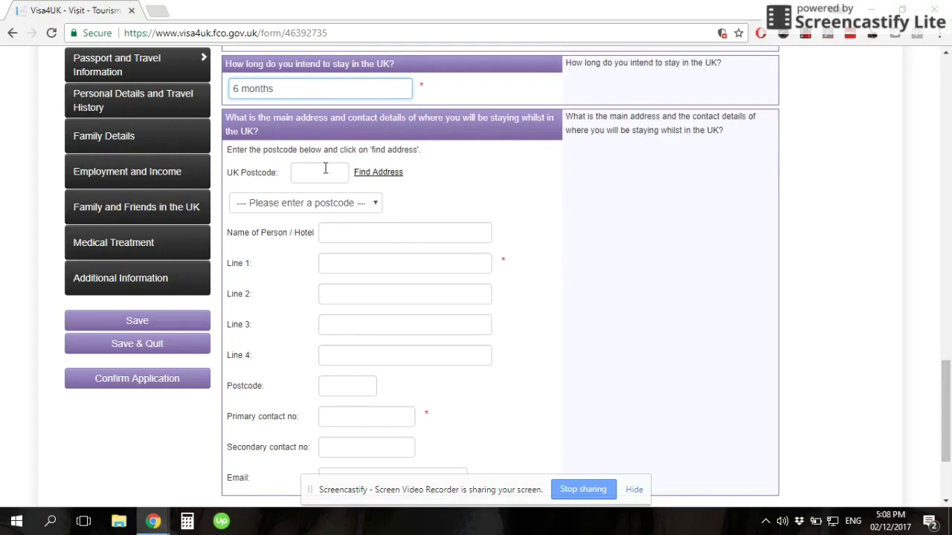
mouse_move(948, 400)
left_mouse_down()
mouse_move(948, 422)
mouse_move(948, 413)
left_mouse_up()
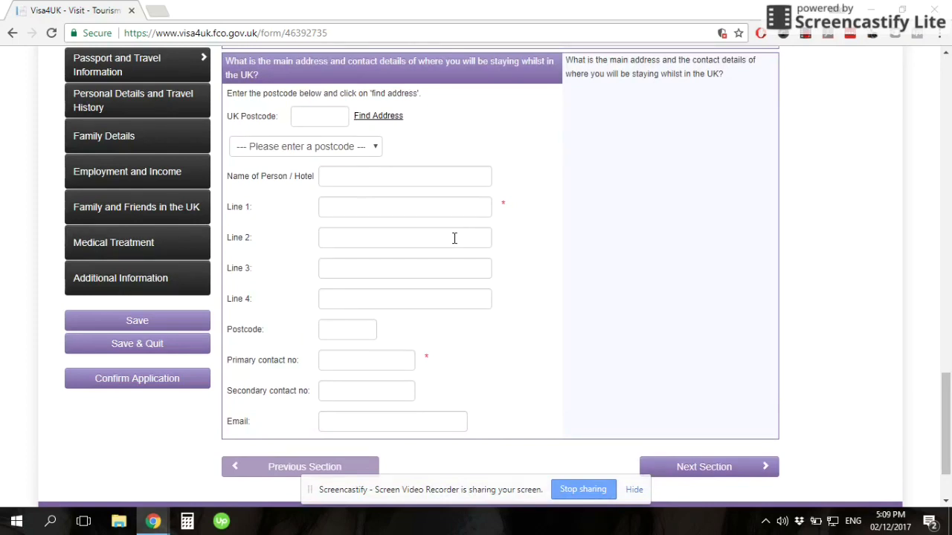
left_click(383, 181)
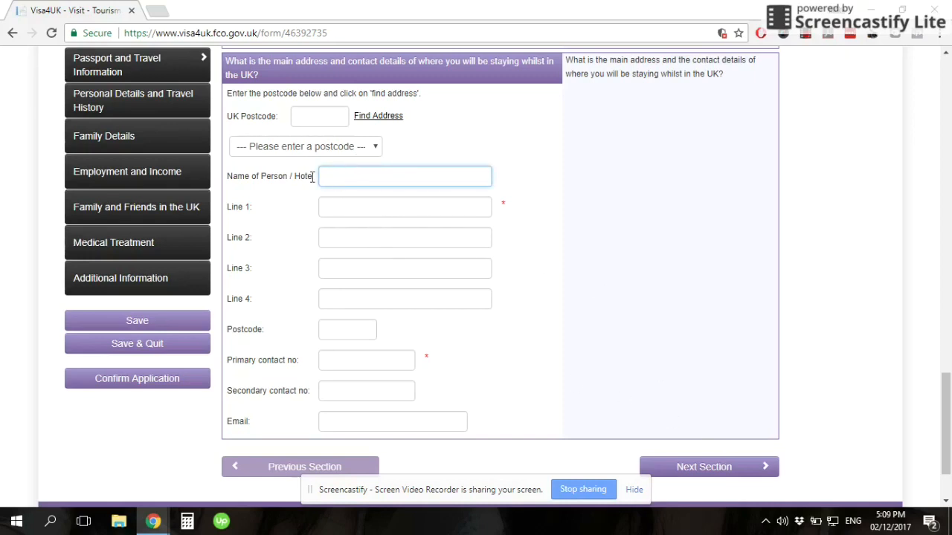
left_click(710, 466)
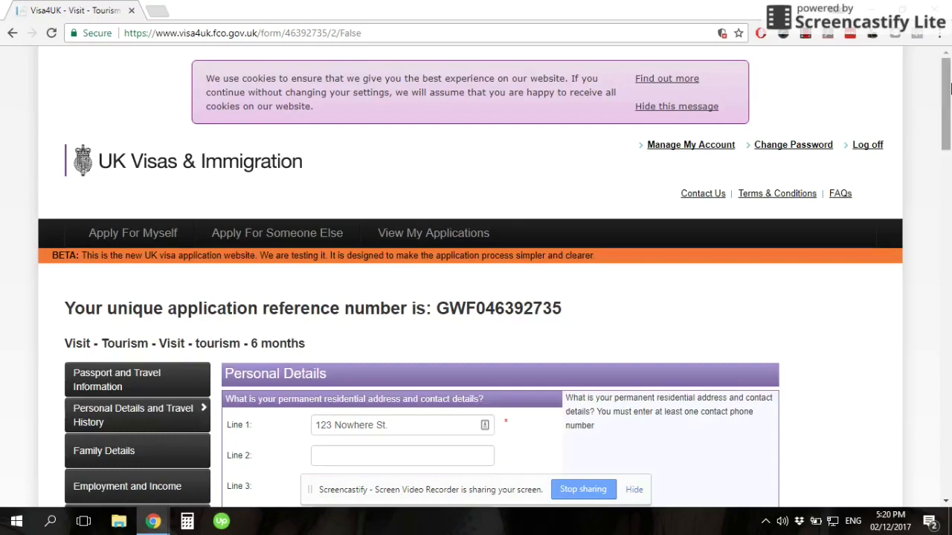
Check the permanent address, contact details, length of residence and preferred contact answer in Personal Details
left_click_drag(949, 87, 949, 134)
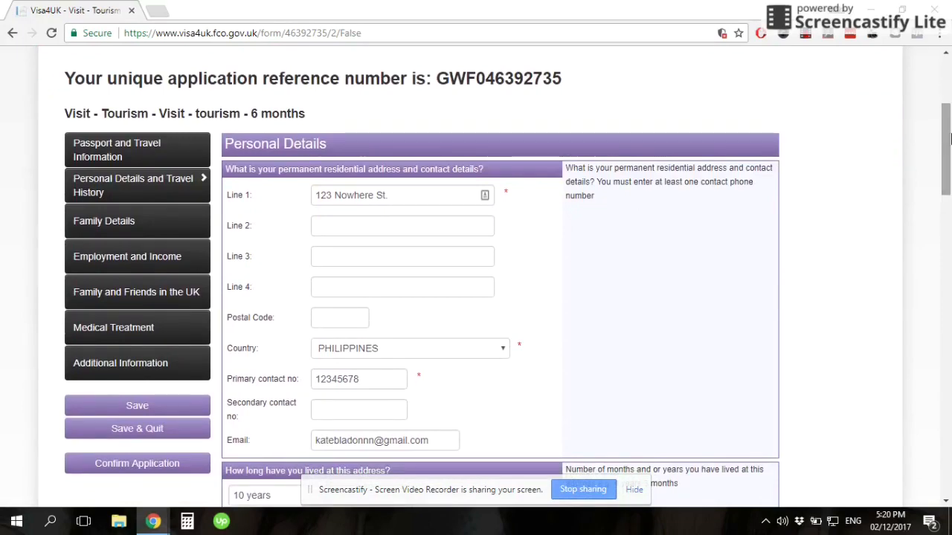
scroll(324, 141, "down", 1)
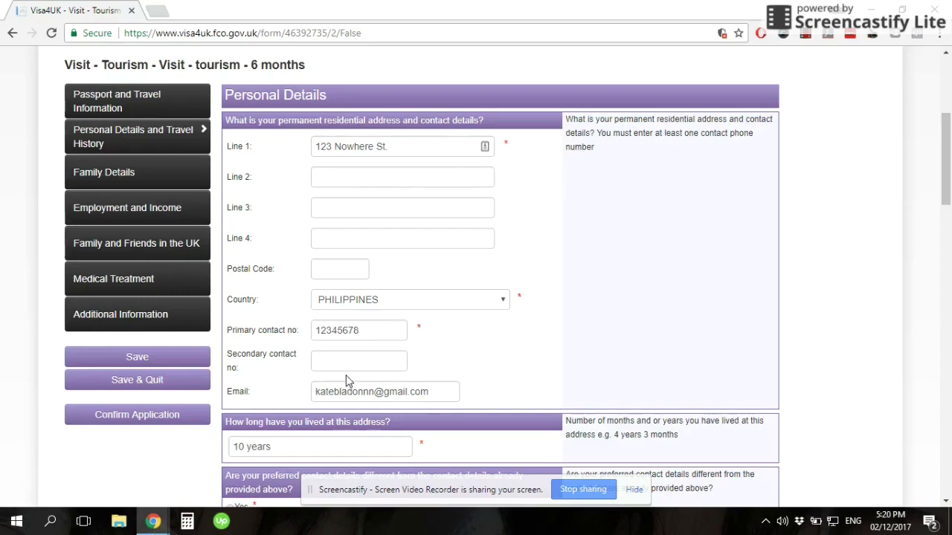
left_click_drag(941, 176, 949, 241)
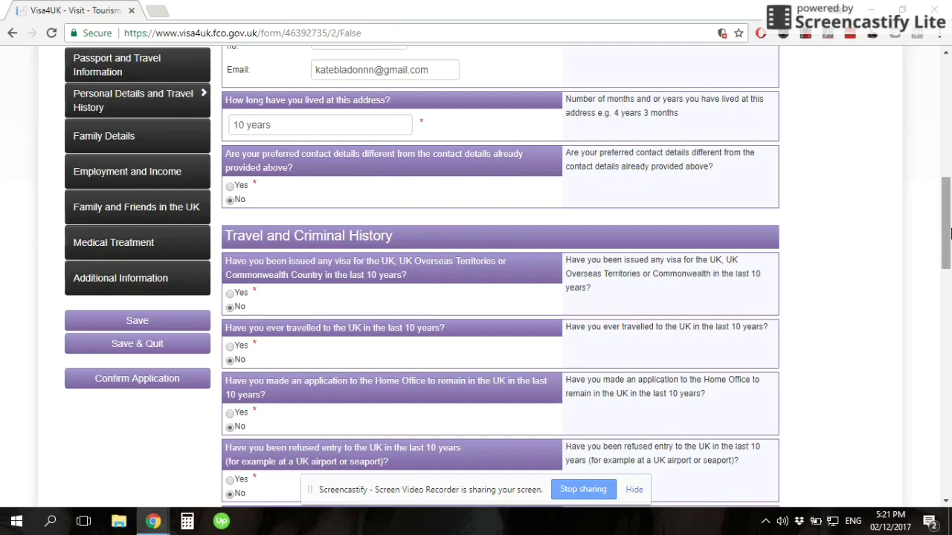
left_click(301, 119)
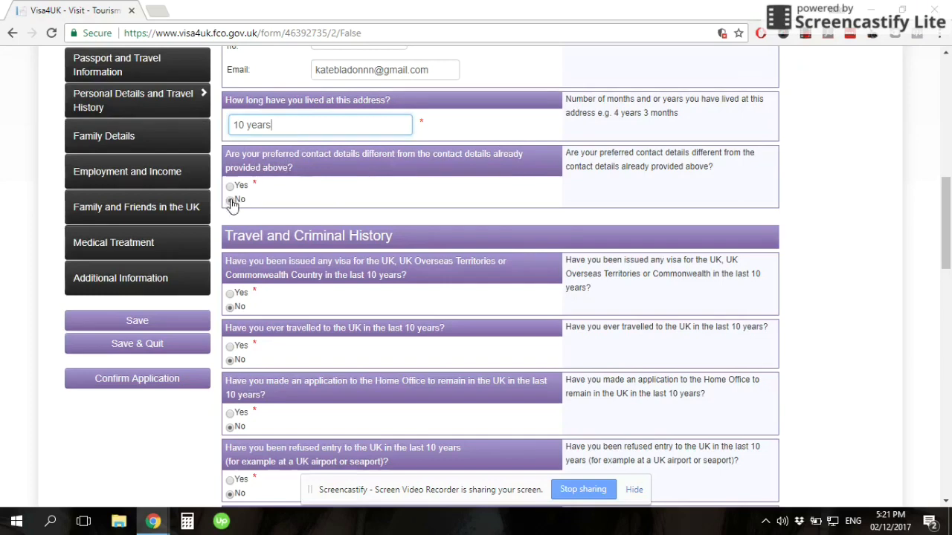
scroll(333, 132, "up", 2)
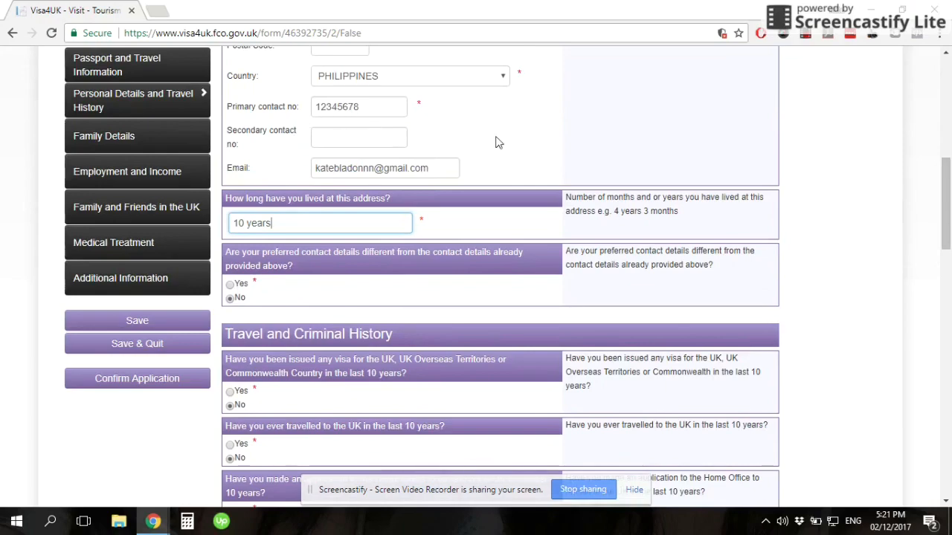
left_click_drag(947, 209, 950, 262)
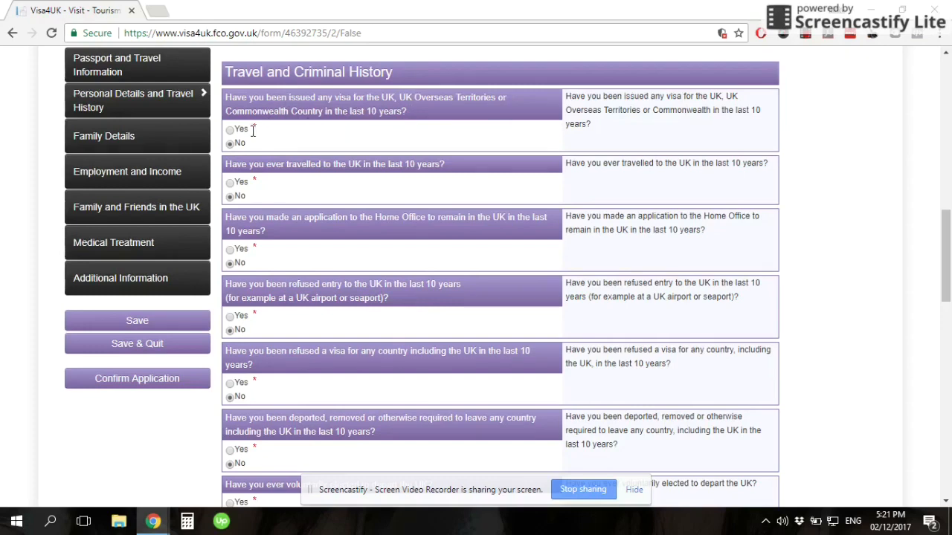
left_click(230, 130)
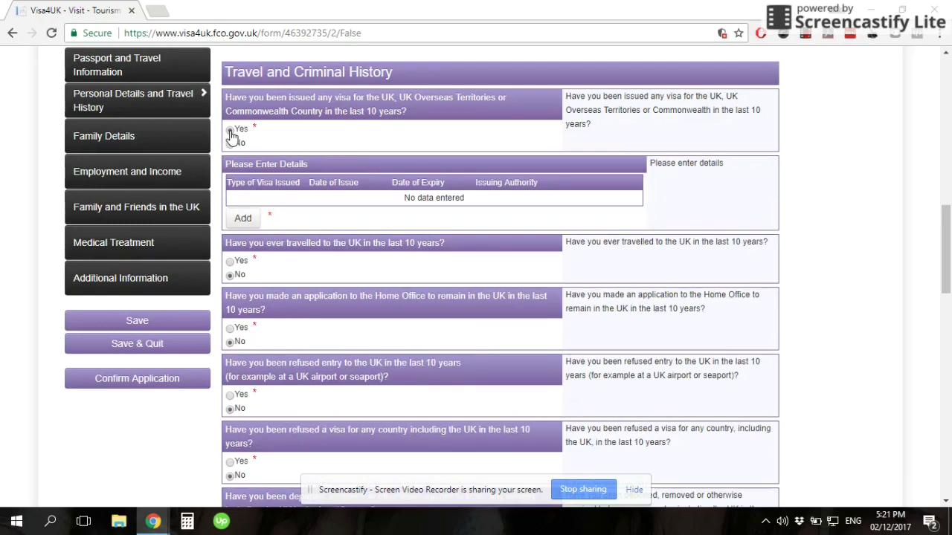
left_click(245, 217)
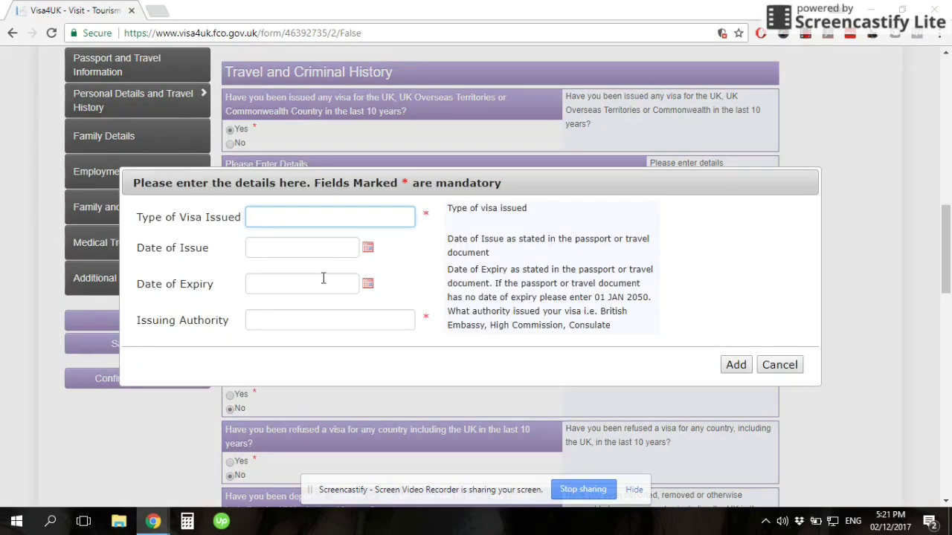
left_click(298, 249)
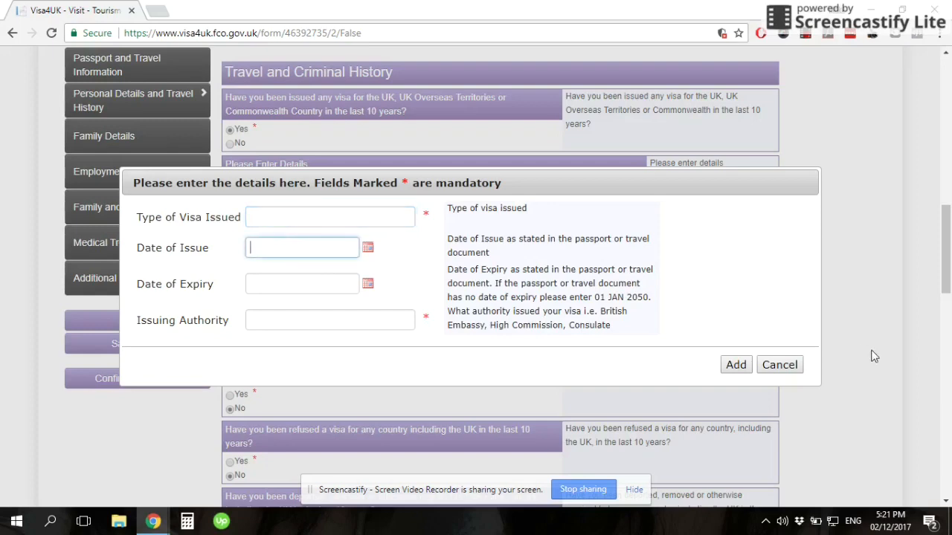
left_click(781, 369)
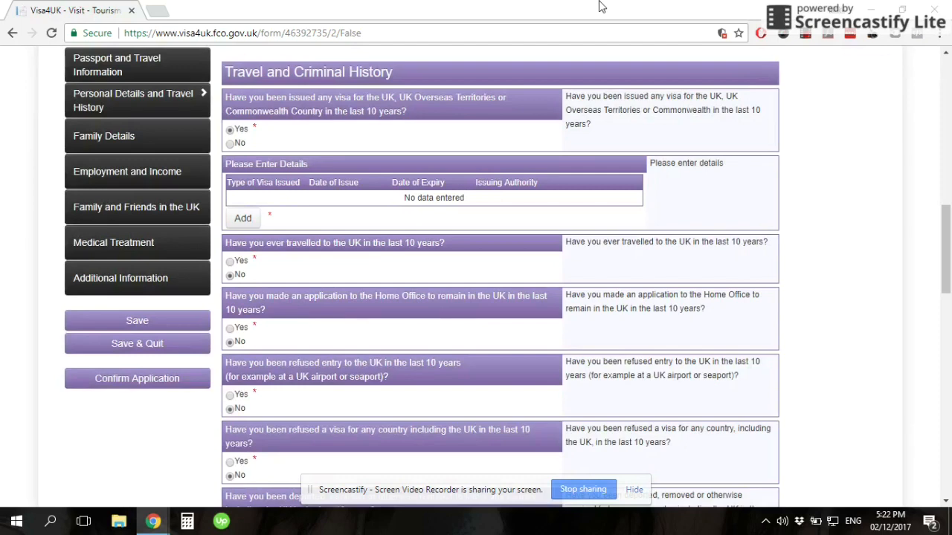
left_click(231, 144)
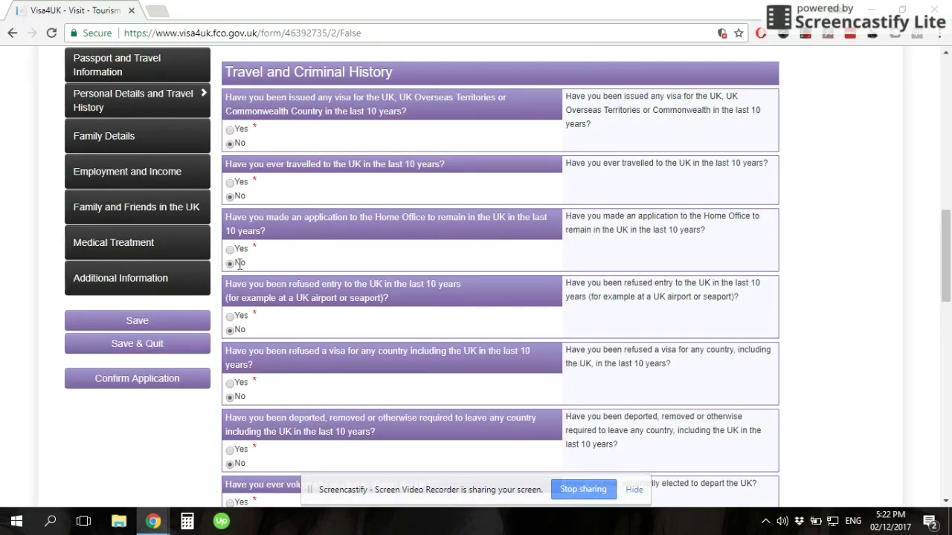
Review the refusal, deportation and exclusion questions, and check which details a Yes answer about travel outside the country of residence requires
scroll(946, 295, "down", 2)
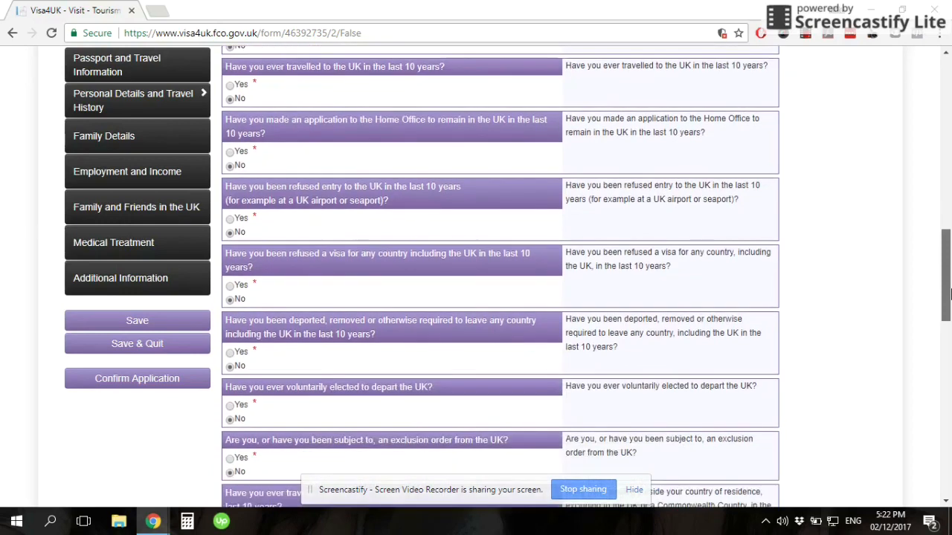
scroll(946, 295, "down", 1)
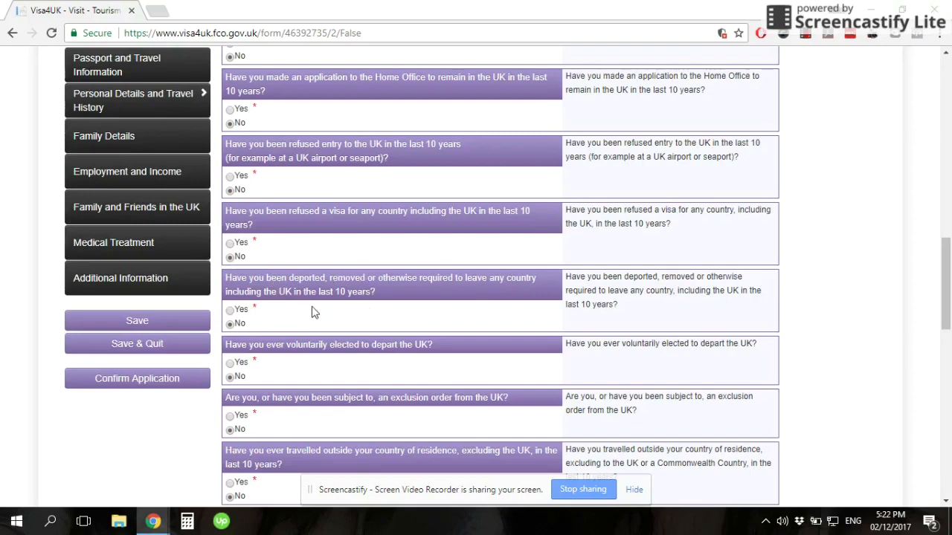
scroll(949, 315, "down", 2)
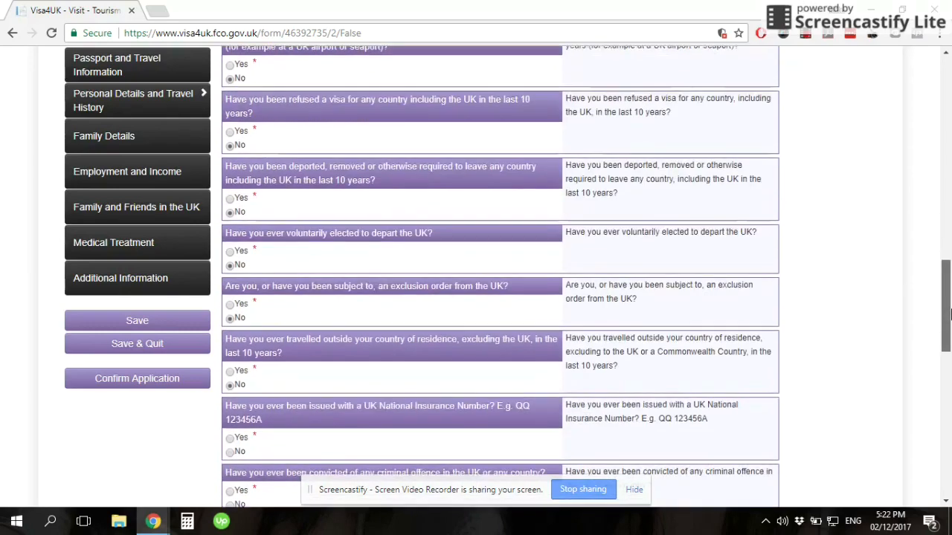
scroll(949, 315, "down", 2)
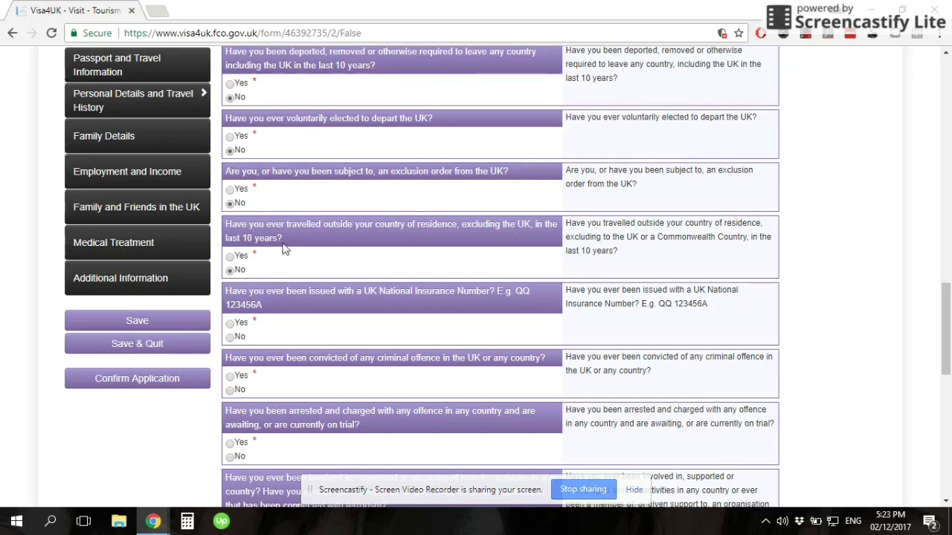
left_click(235, 256)
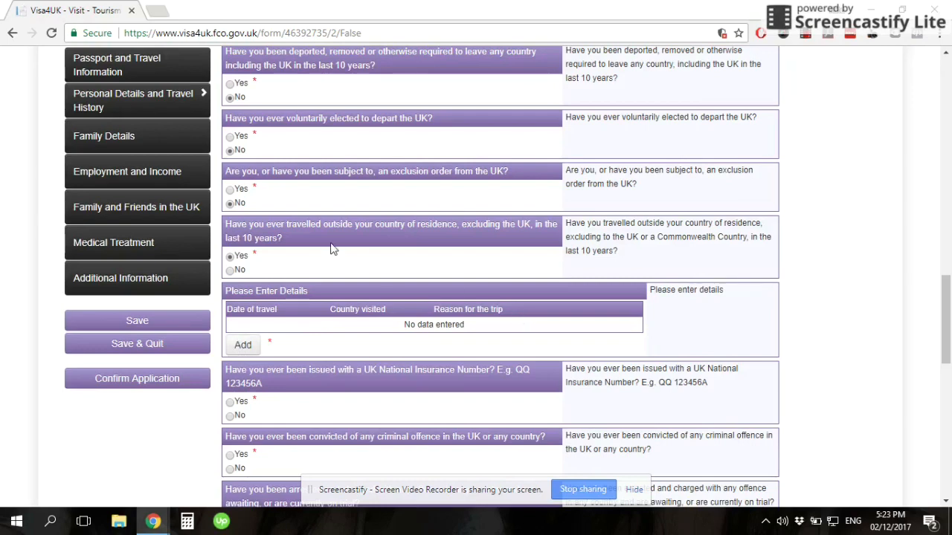
left_click(230, 273)
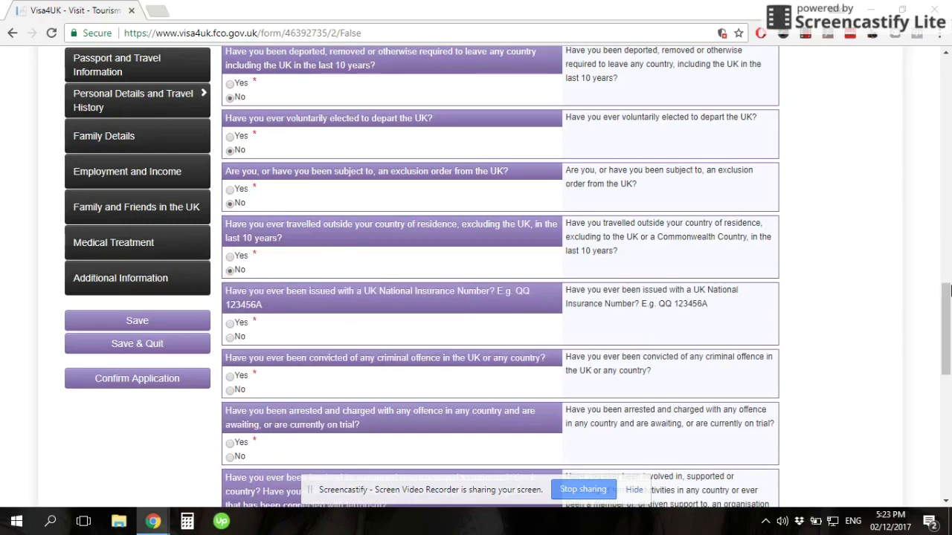
Answer No to the questions on National Insurance number, criminal convictions, pending charges, terrorist activities, extremist views and war crimes
left_click_drag(948, 316, 949, 367)
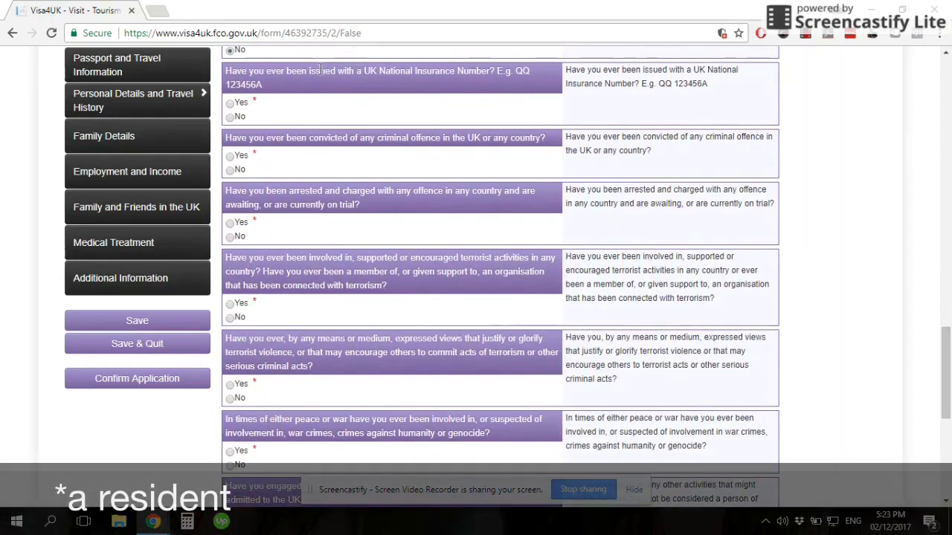
left_click(235, 117)
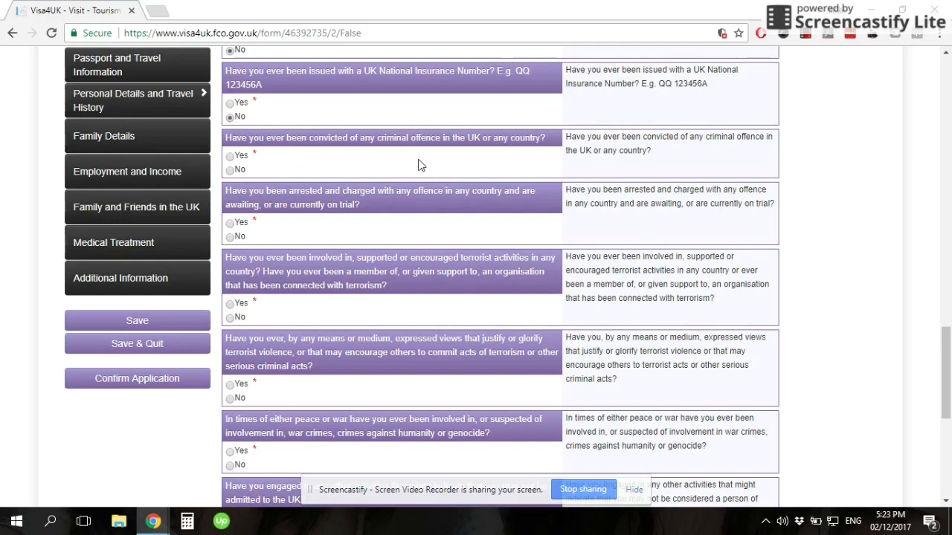
left_click(231, 170)
left_click(231, 237)
left_click(232, 319)
left_click(231, 398)
left_click(230, 465)
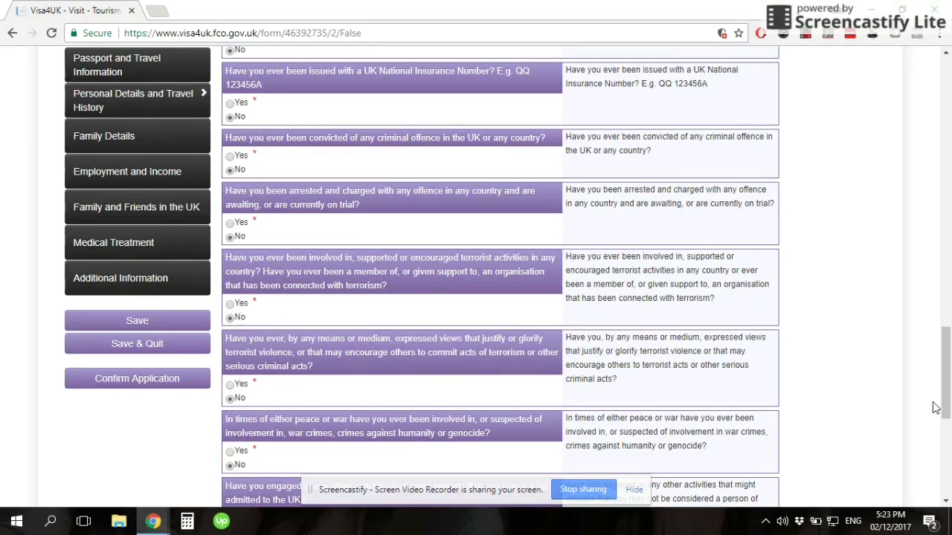
Answer No to other activities that might prevent admission to the UK and enter English as the interview language
left_click_drag(946, 388, 948, 443)
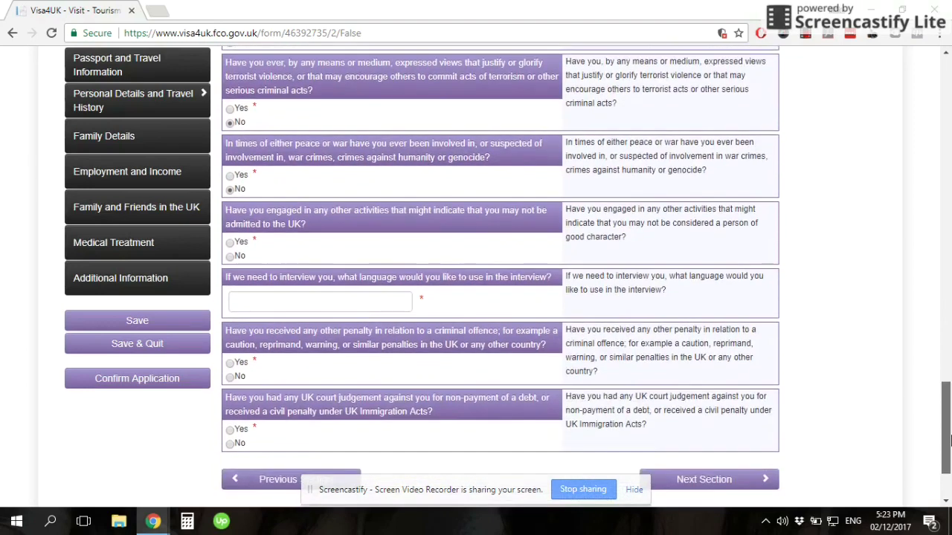
left_click(230, 256)
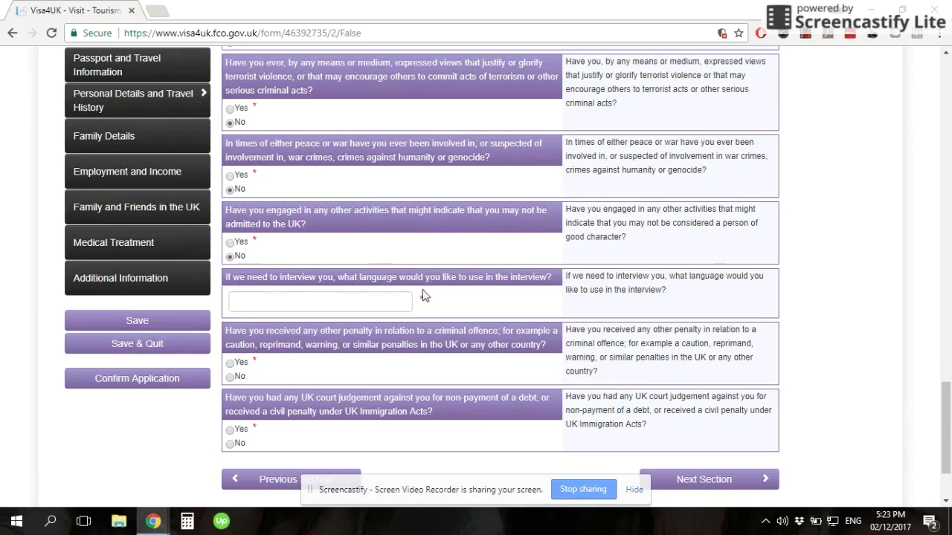
left_click(368, 299)
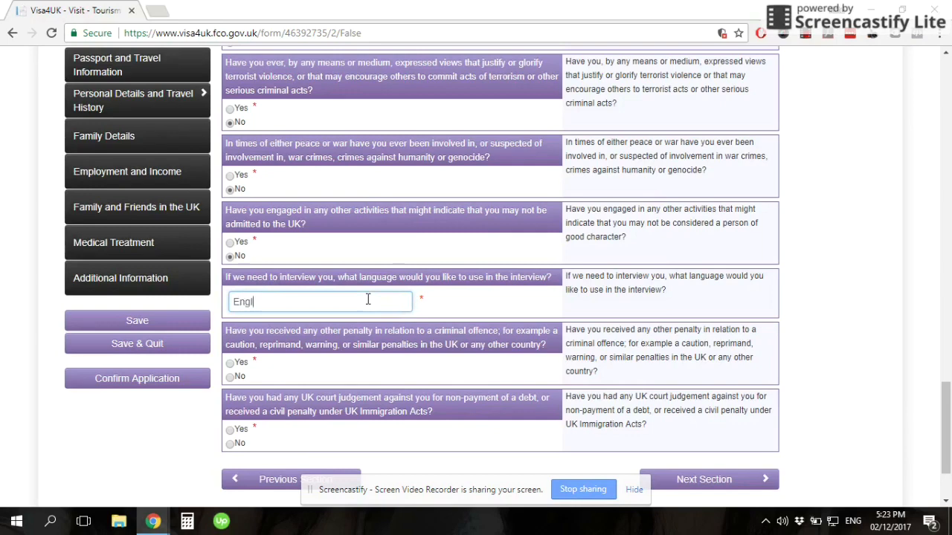
scroll(354, 257, "down", 2)
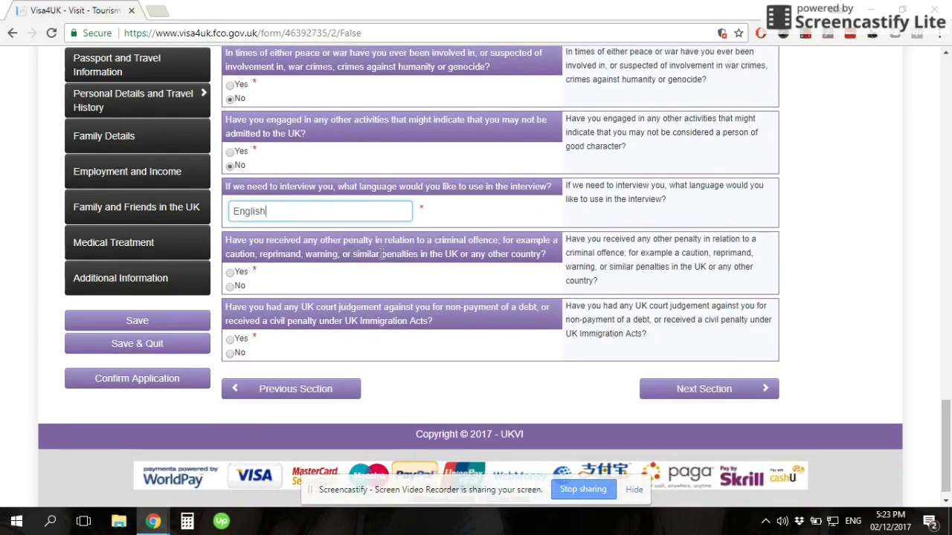
Answer No to the questions on other criminal penalties and UK court judgements, and continue to the Family Details section
left_click(229, 286)
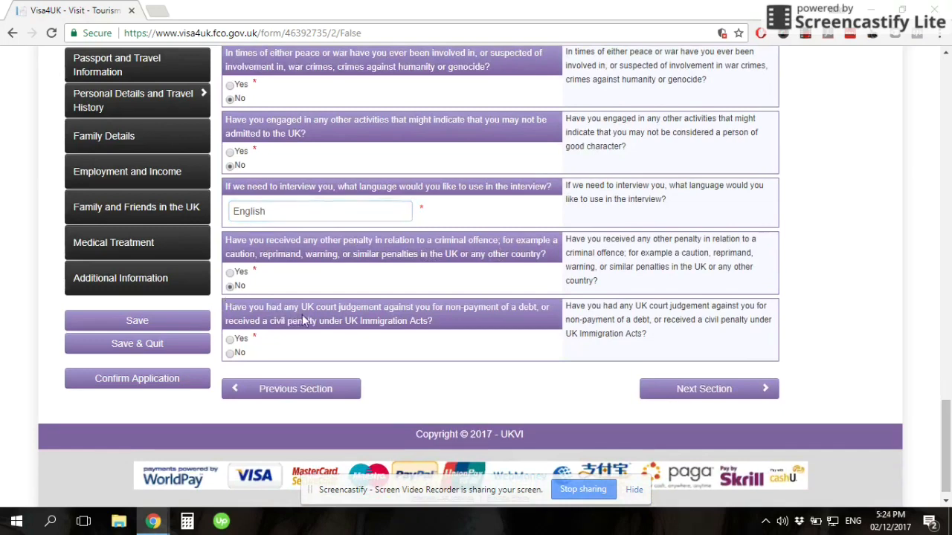
left_click(230, 353)
left_click(710, 385)
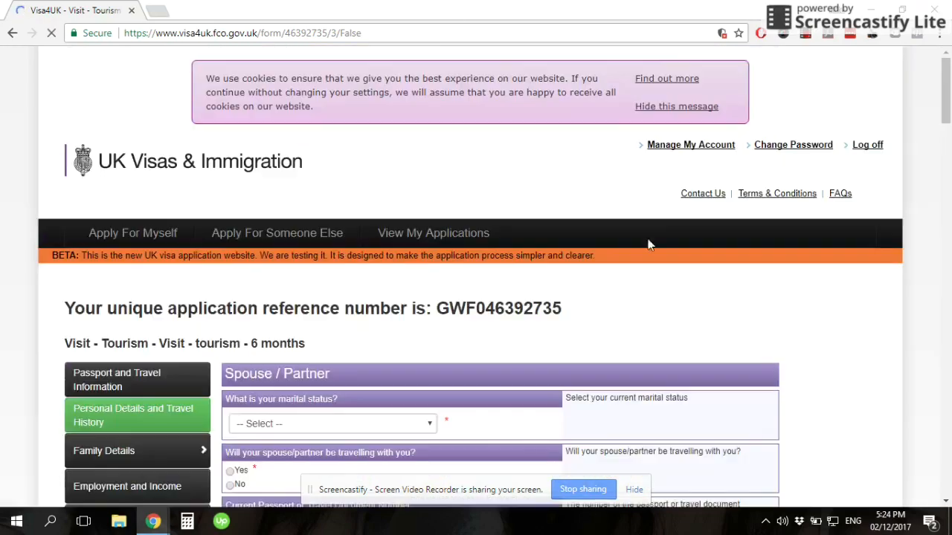
Set the marital status to Single under Spouse / Partner
left_click_drag(948, 106, 950, 171)
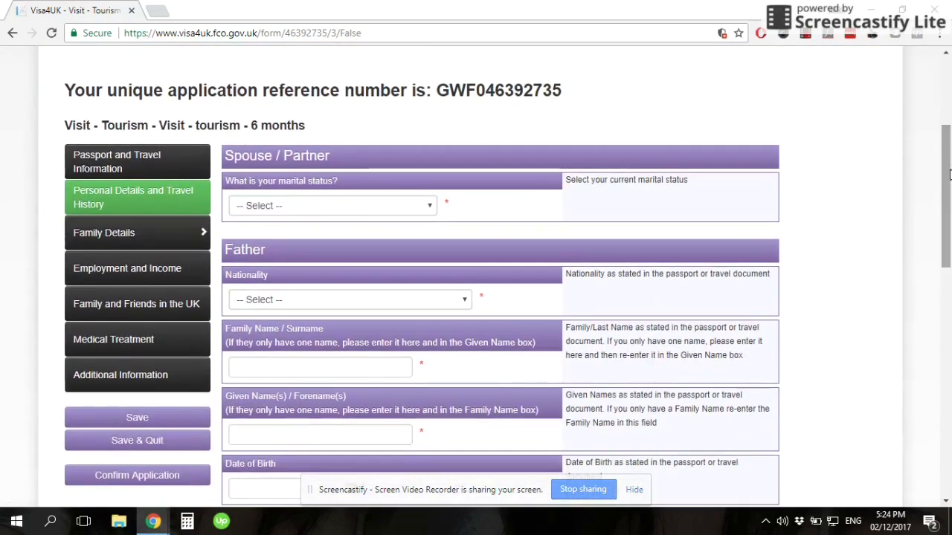
left_click_drag(949, 174, 950, 204)
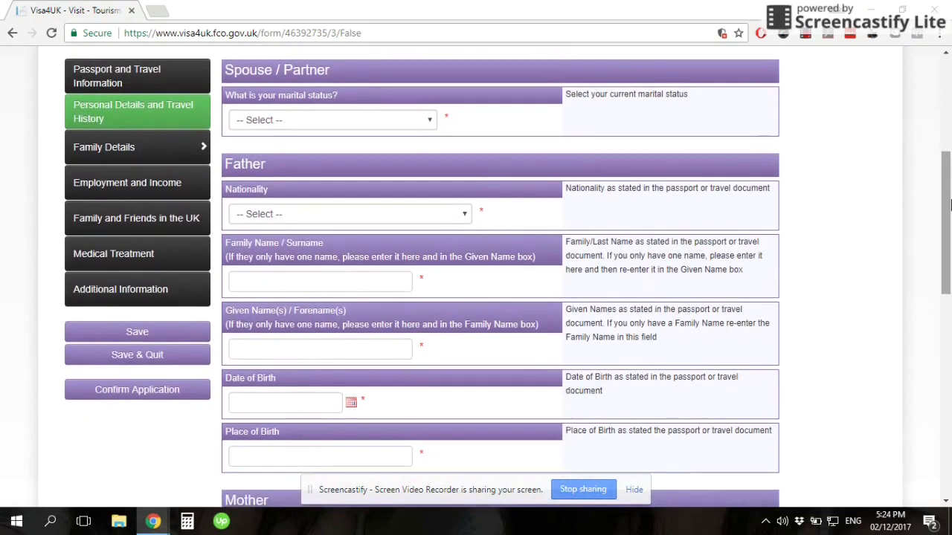
left_click(310, 124)
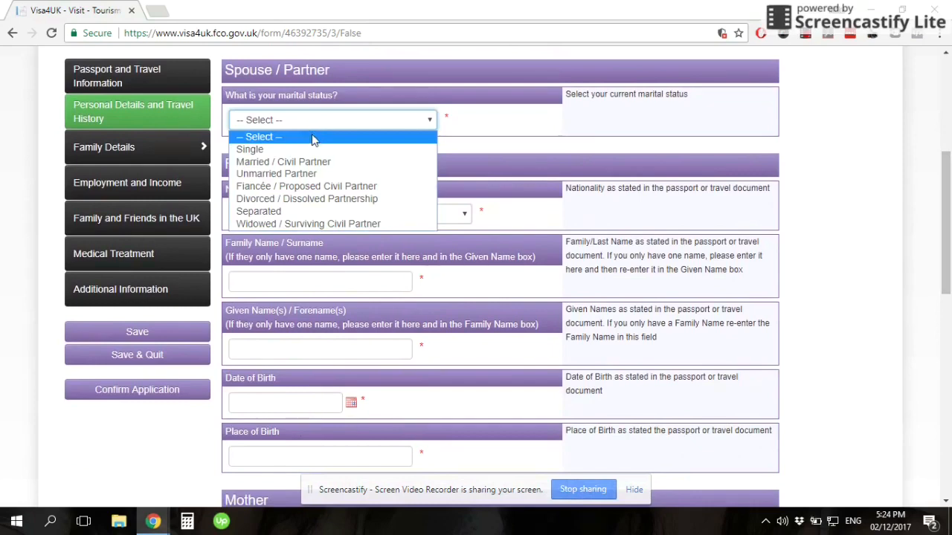
left_click(312, 148)
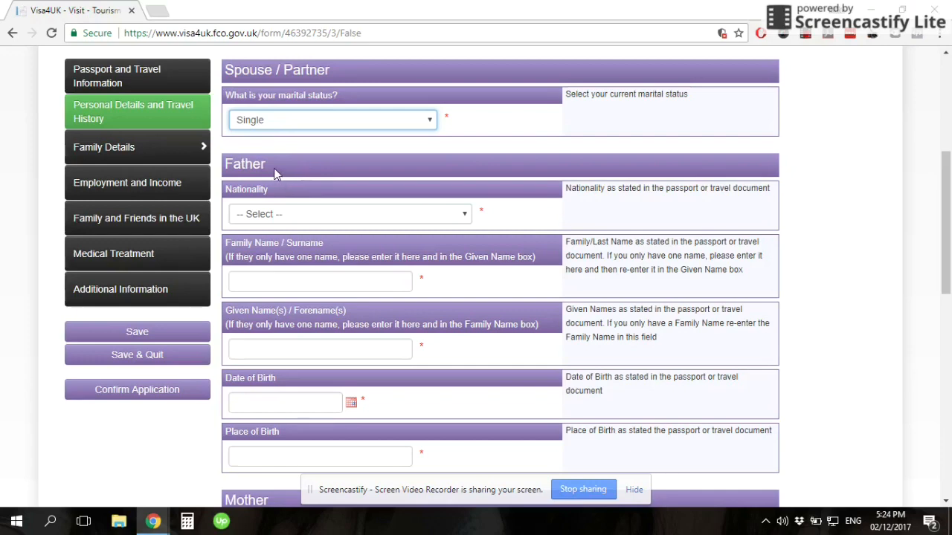
Preview the spouse questions by setting the marital status to Married / Civil Partner, and return the status to Single
left_click(334, 219)
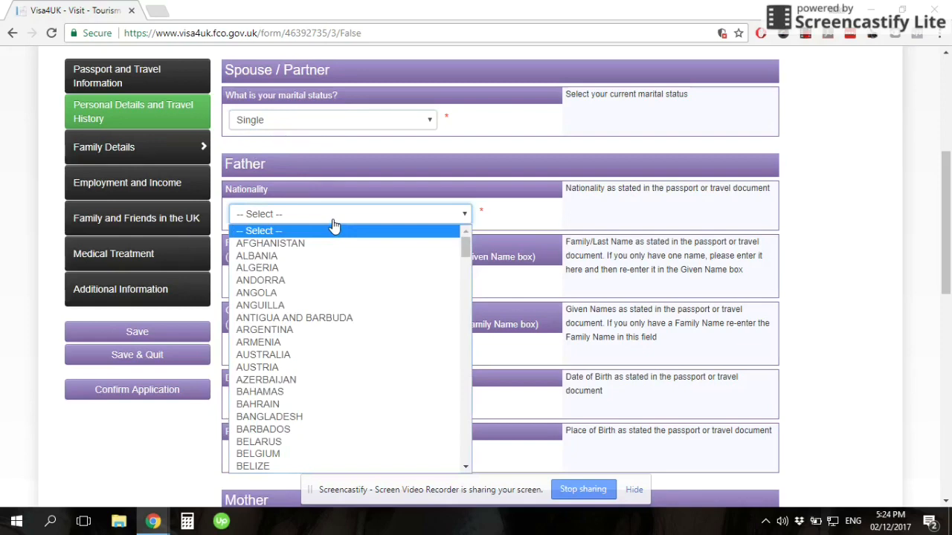
left_click(389, 119)
left_click(388, 119)
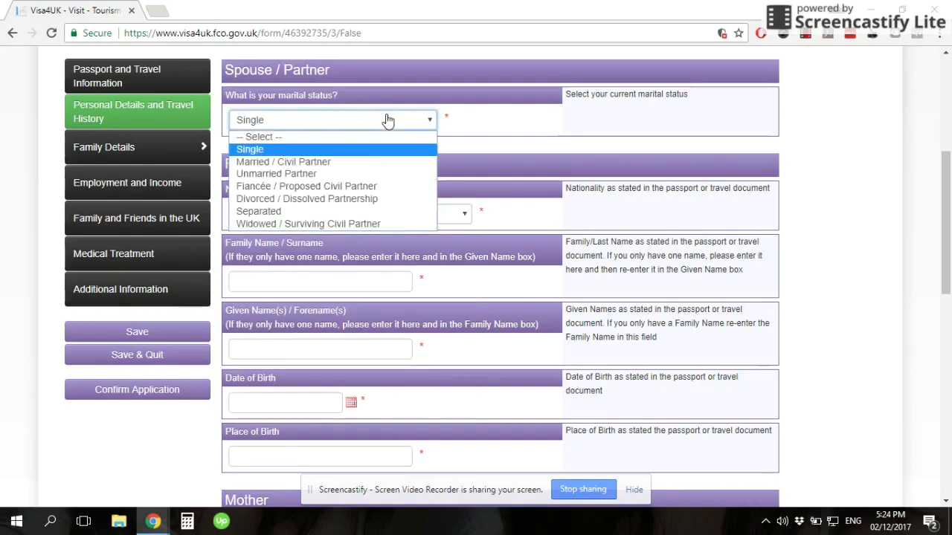
left_click(357, 161)
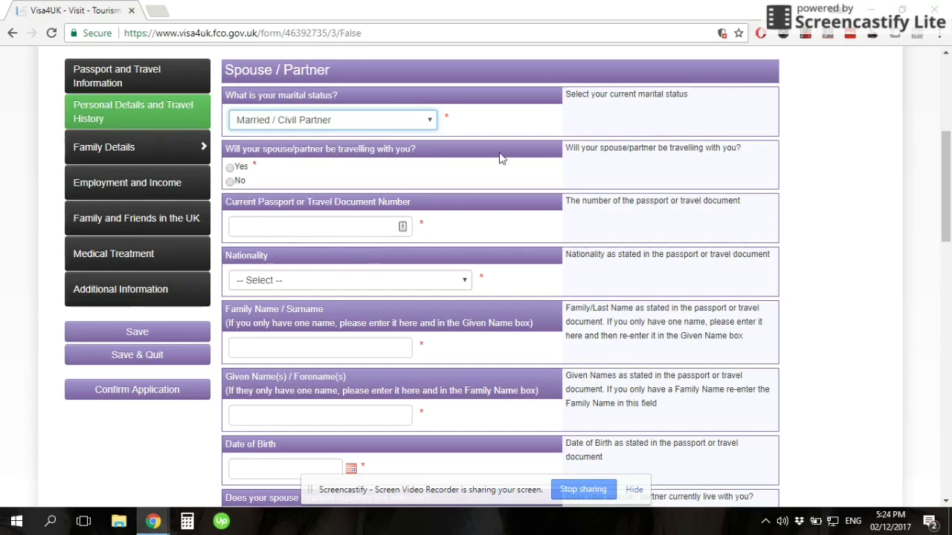
left_click_drag(948, 190, 950, 305)
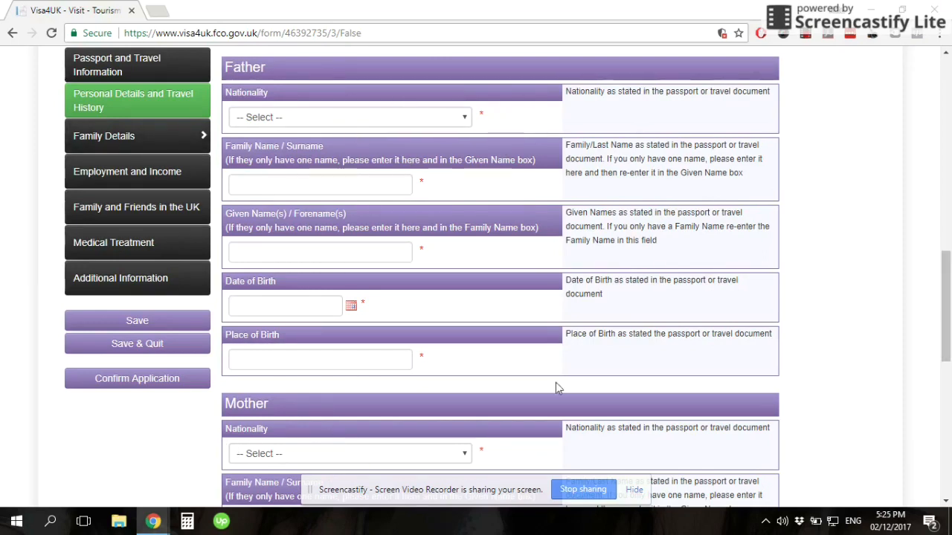
left_click_drag(949, 300, 950, 178)
left_click(365, 143)
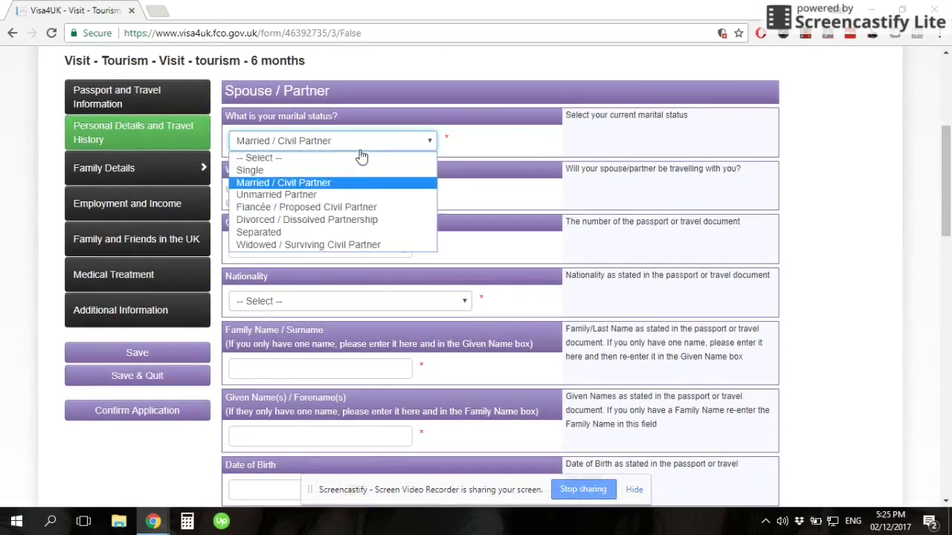
left_click(299, 172)
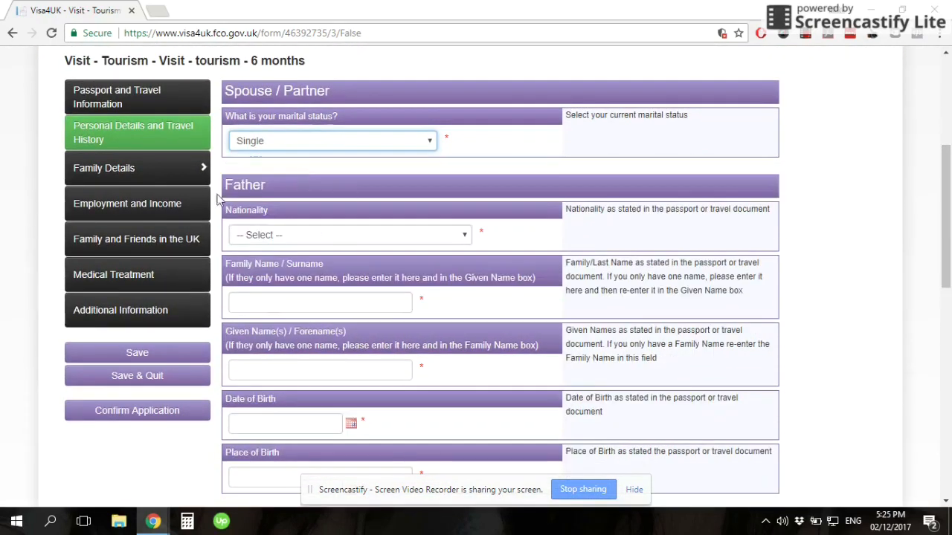
Set the father's nationality to PHILIPPINES and enter his family name and given name
left_click(295, 237)
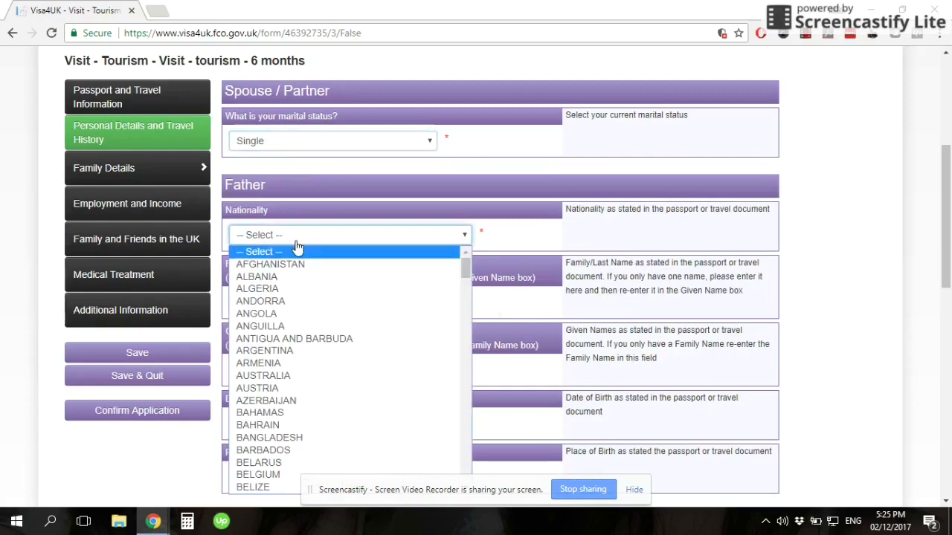
type("ph")
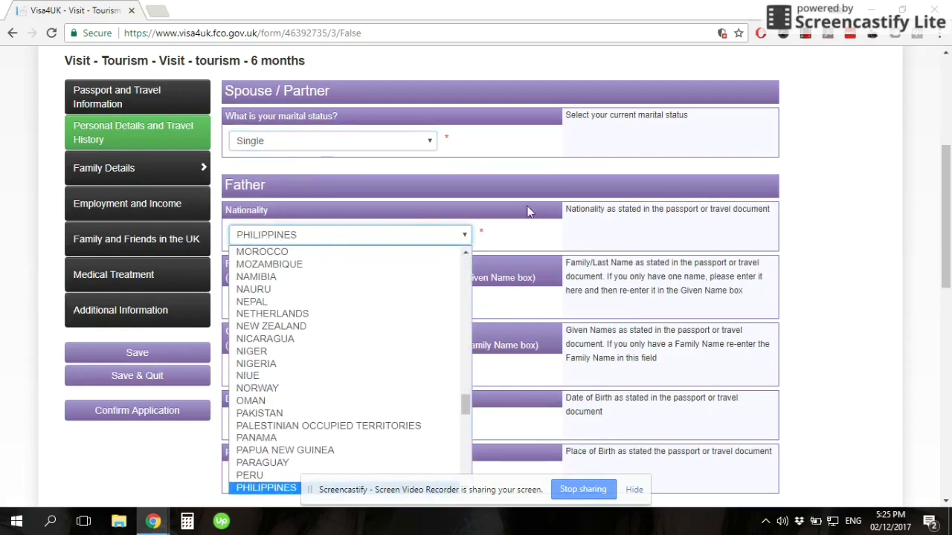
left_click(588, 224)
left_click_drag(948, 169, 949, 204)
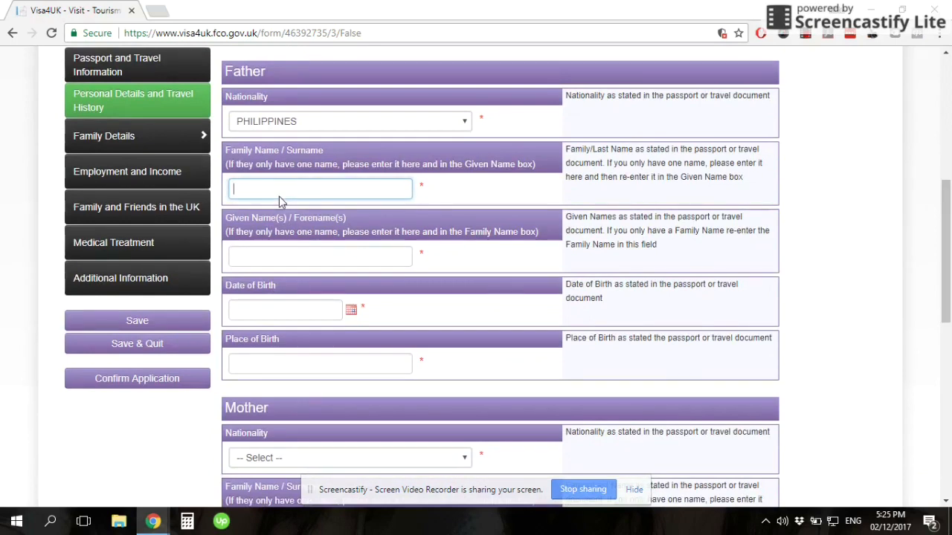
type("Bl")
left_click(311, 257)
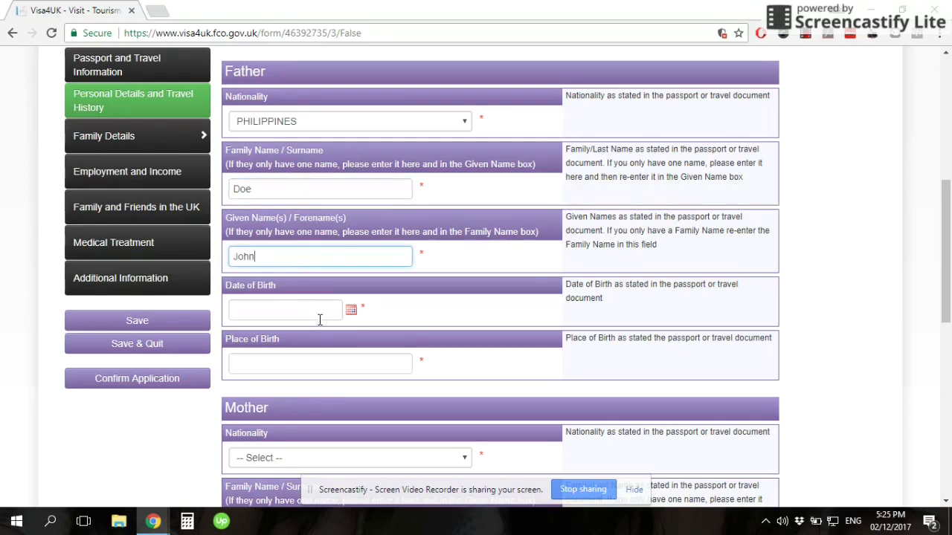
Choose the father's date of birth in the calendar
left_click(352, 312)
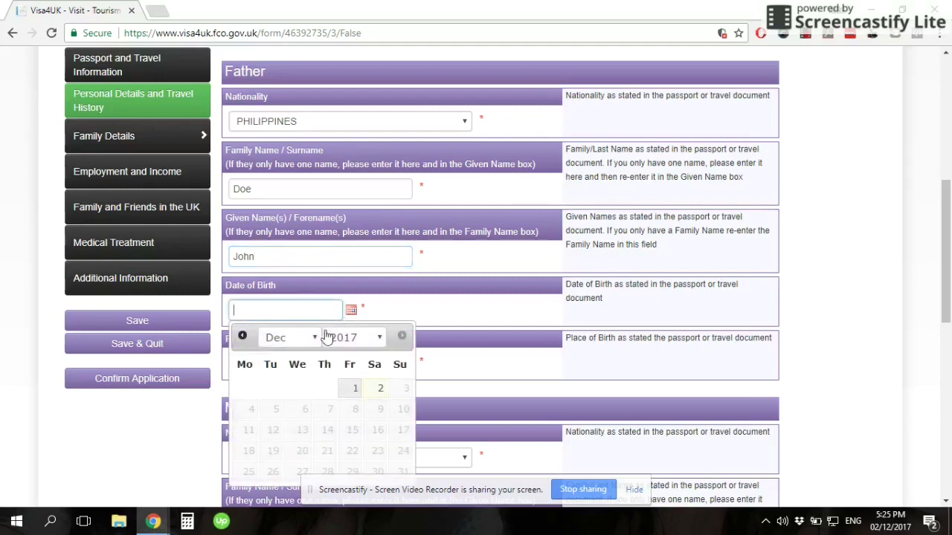
left_click(343, 338)
scroll(349, 97, "up", 6)
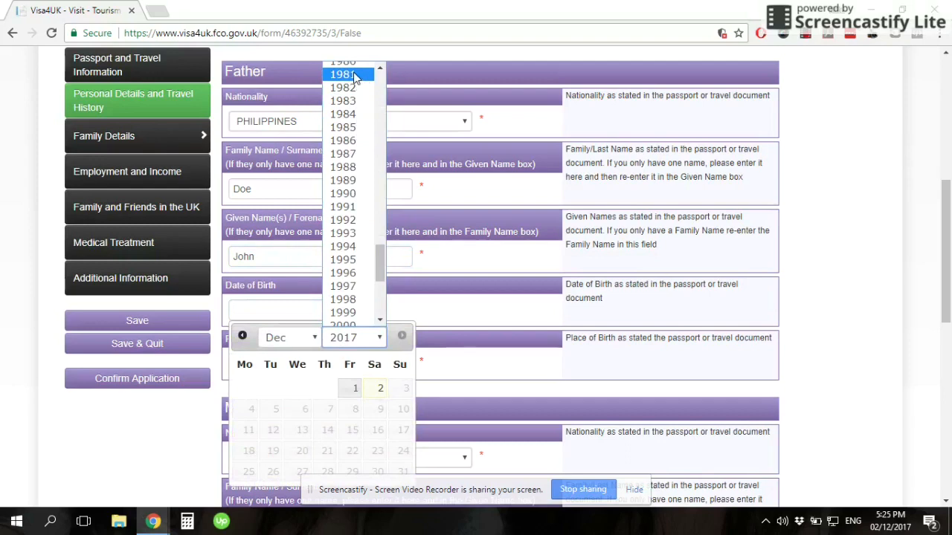
scroll(376, 86, "up", 6)
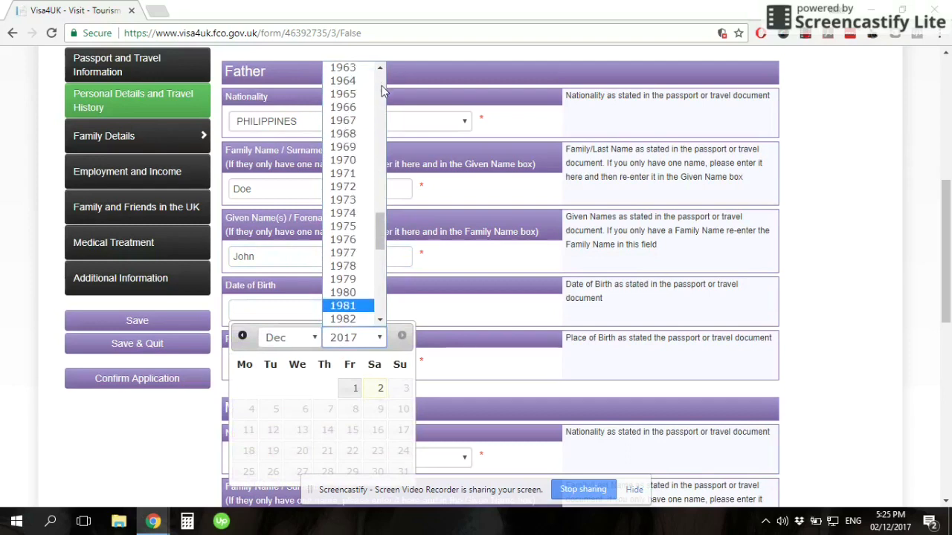
left_click(344, 68)
left_click(299, 338)
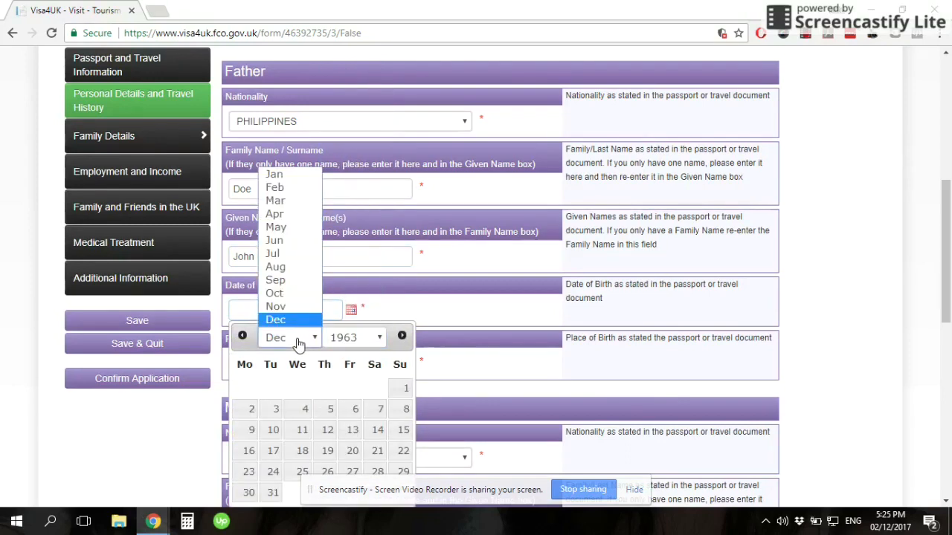
left_click(404, 388)
left_click(404, 388)
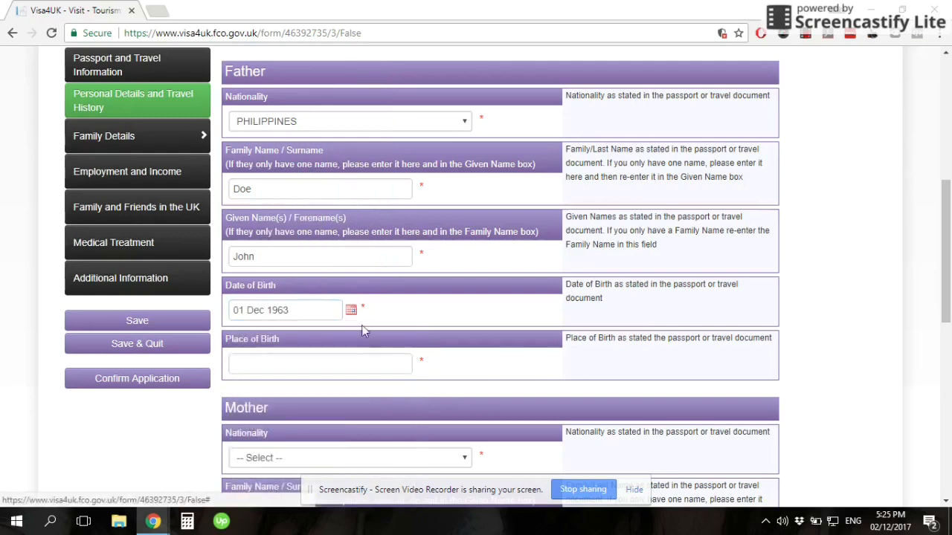
Enter Iligan City, PH as the father's place of birth
scroll(911, 274, "down", 2)
left_click_drag(950, 301, 950, 305)
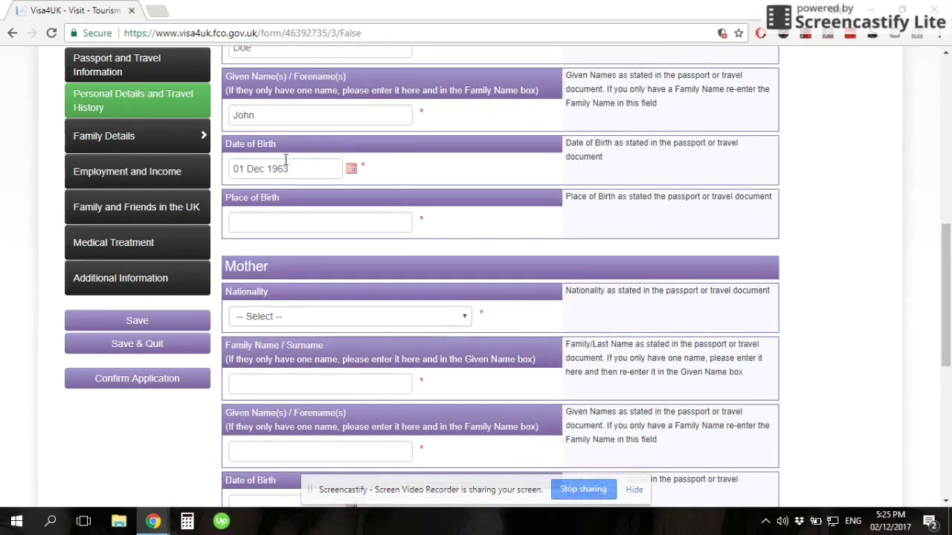
left_click(356, 229)
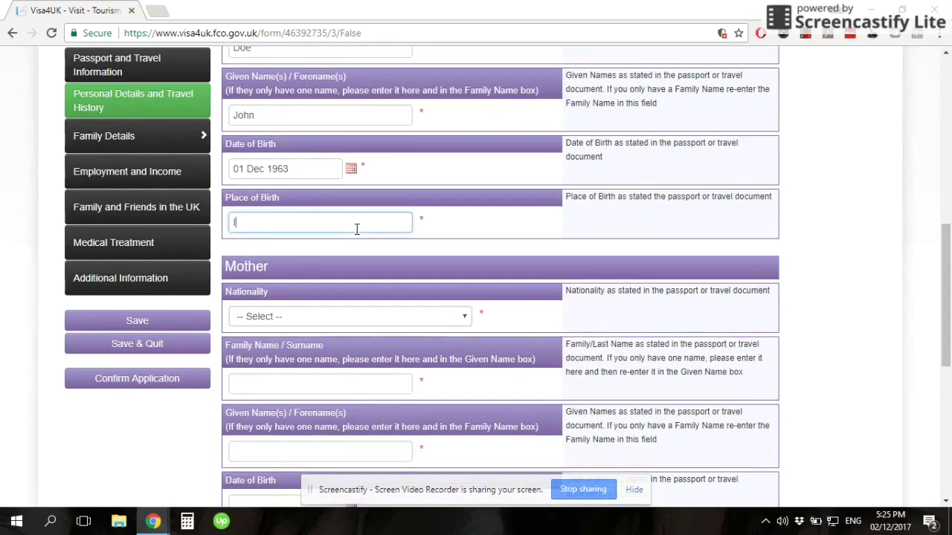
type("Iligan City, PH")
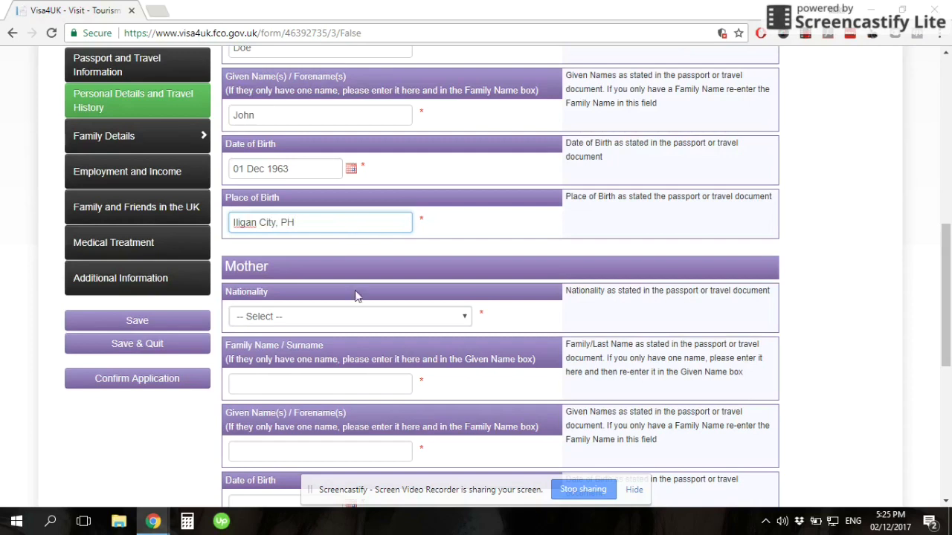
Set the mother's nationality to PHILIPPINES and enter her family name and given name
scroll(342, 275, "down", 2)
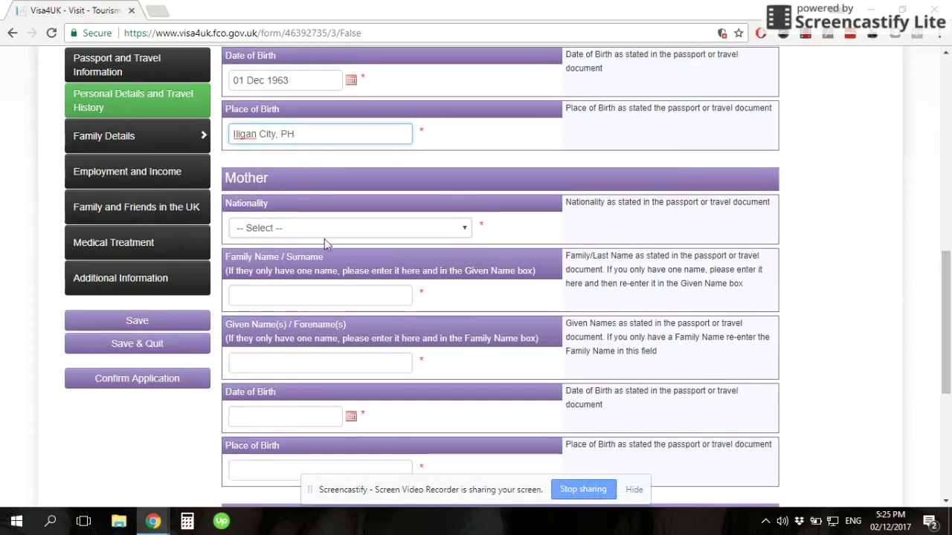
left_click(324, 228)
type("ph")
key("Return")
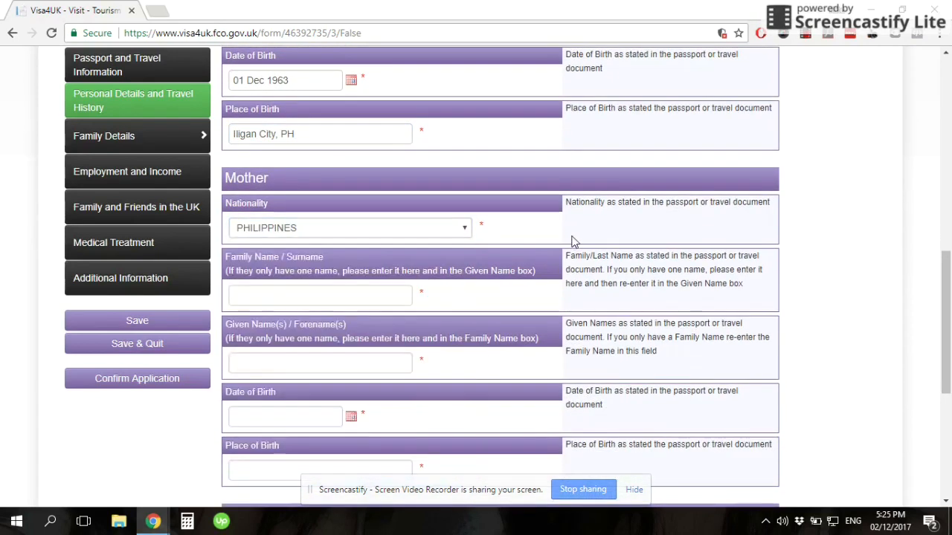
left_click(357, 293)
type("D")
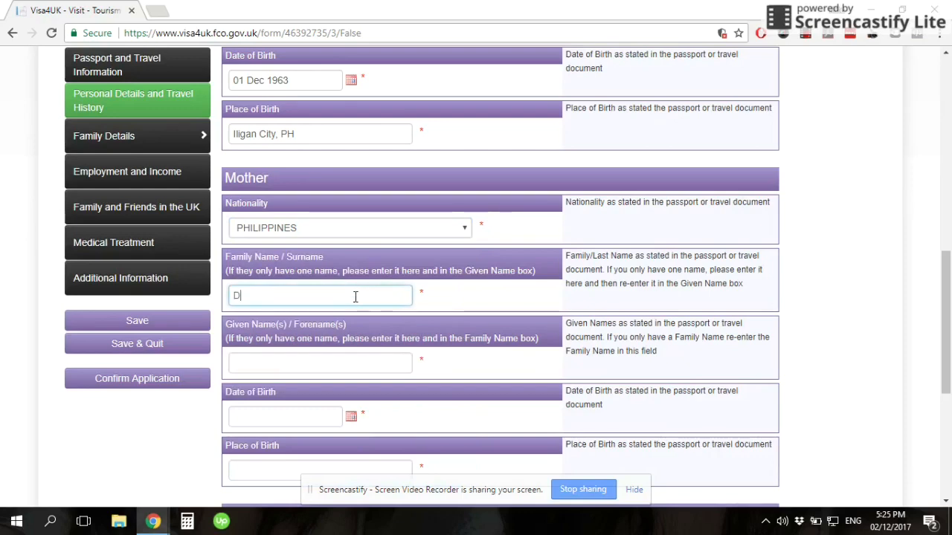
type("oe")
key("Tab")
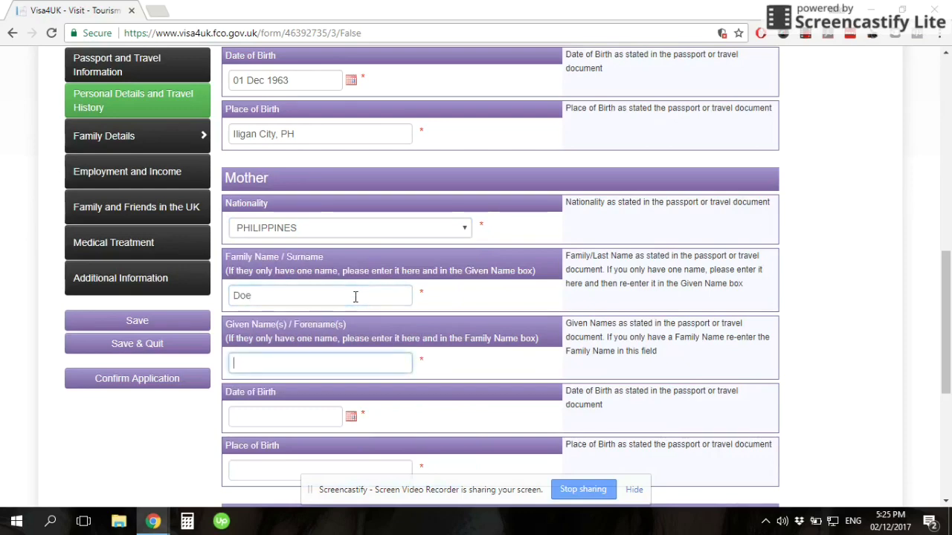
type("Jane")
Choose the mother's date of birth in the calendar and enter Iligan CIty, PH as her place of birth
scroll(355, 296, "down", 3)
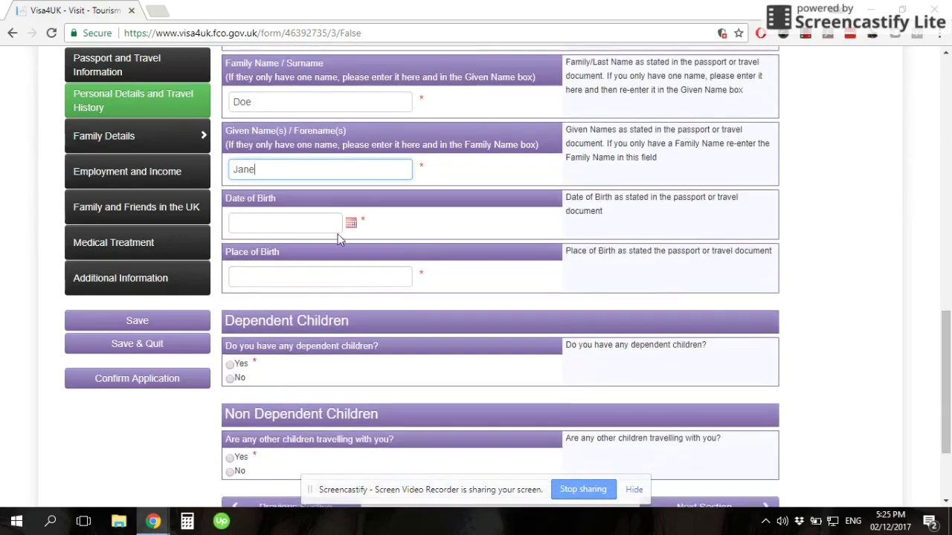
left_click(275, 221)
left_click(350, 221)
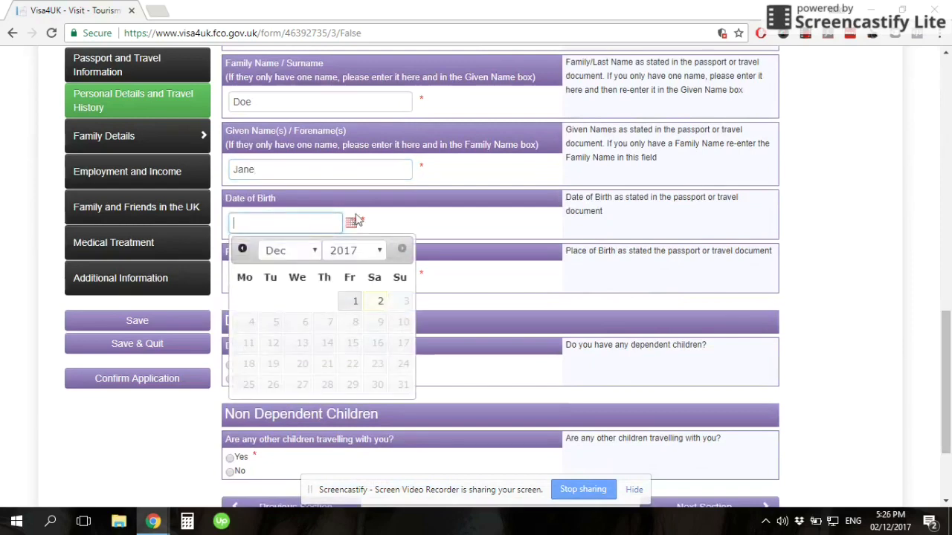
left_click(352, 253)
scroll(380, 281, "up", 6)
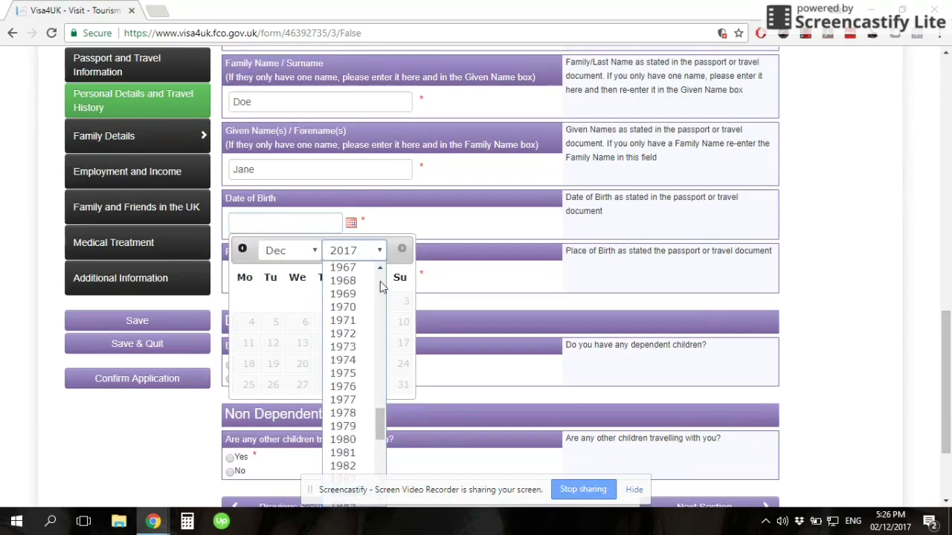
left_click(356, 267)
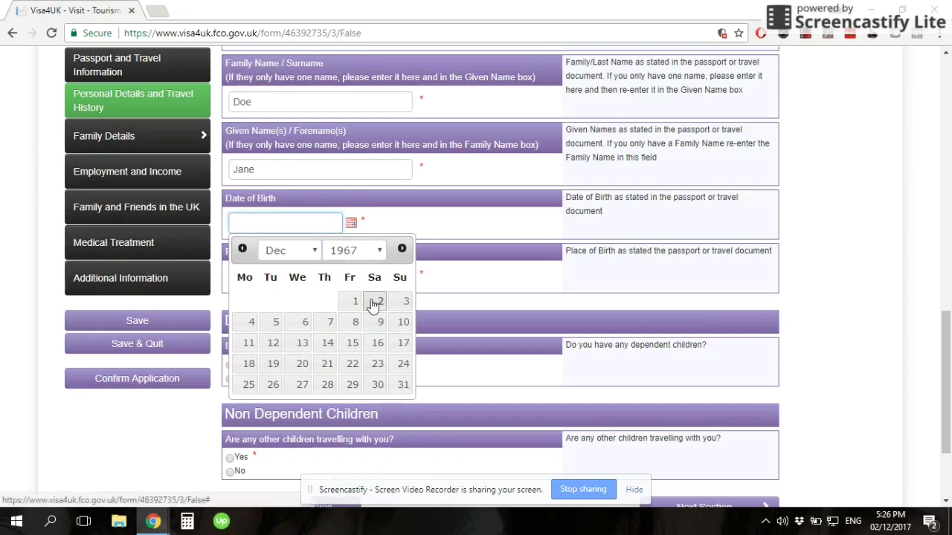
left_click(377, 301)
left_click(346, 281)
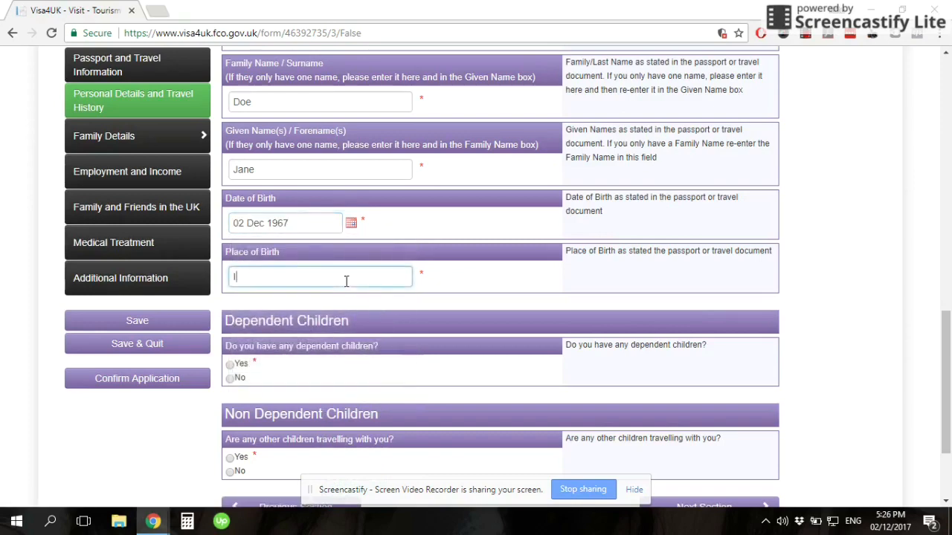
type("Iligan Cit")
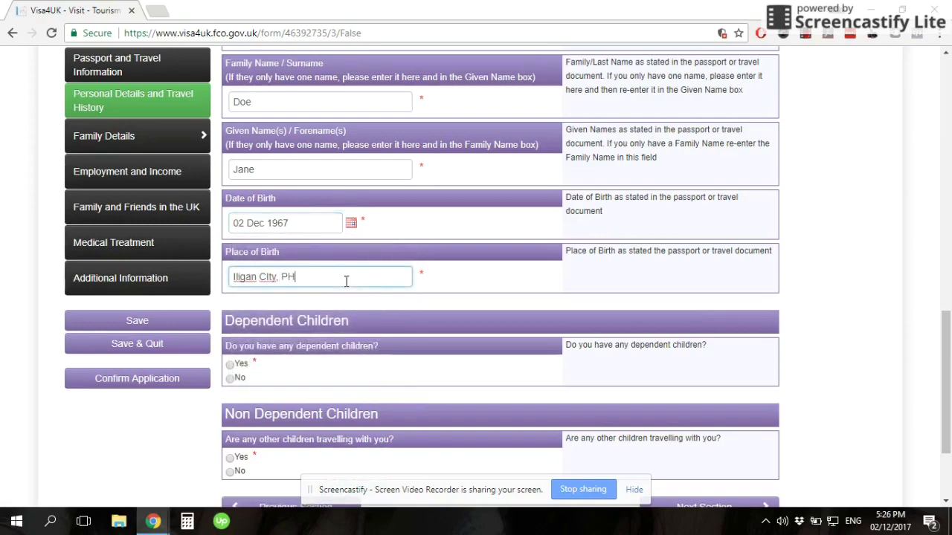
Answer No to the questions on dependent children and other children travelling, and continue to the Employment and Income section
left_click_drag(950, 381, 951, 422)
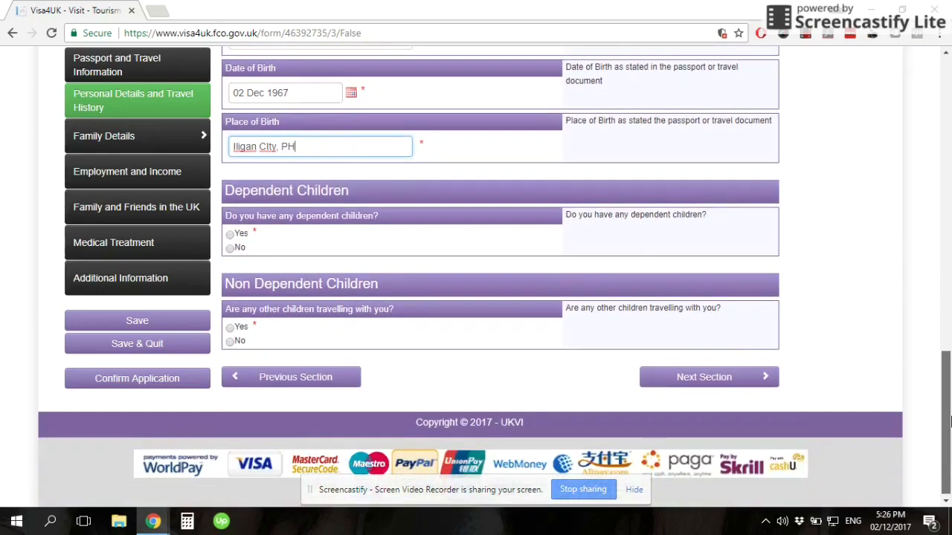
left_click(231, 248)
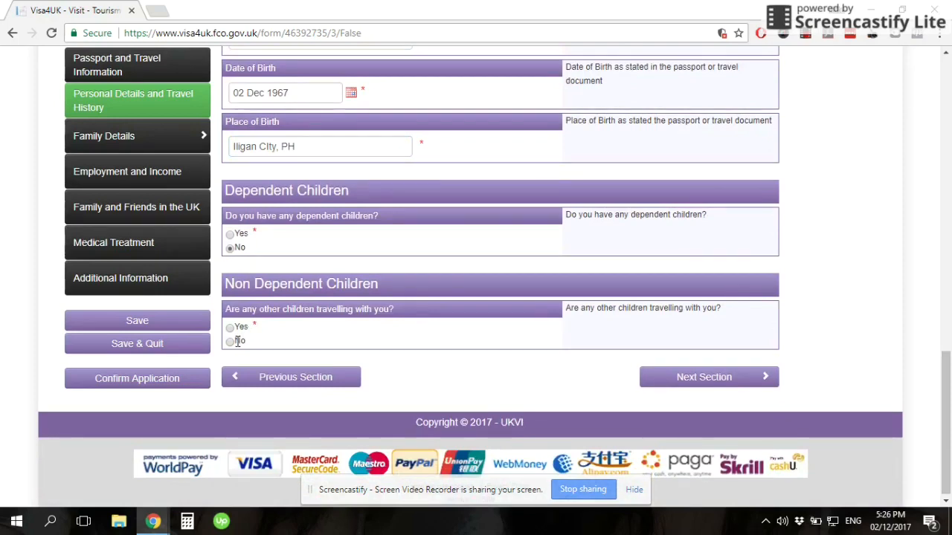
left_click(234, 341)
left_click(719, 380)
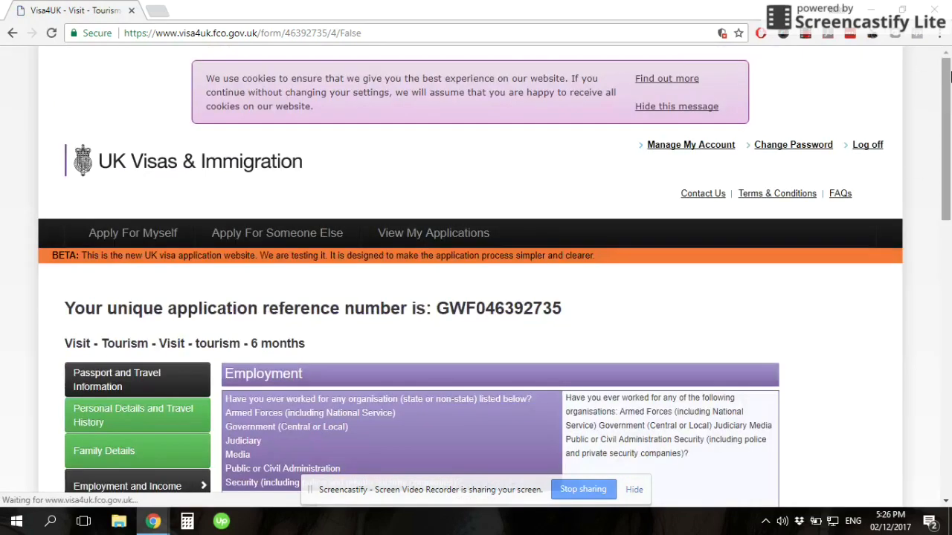
Answer No to having worked for any of the listed organisations and set the current working status to Self Employed
scroll(949, 134, "down", 2)
left_click_drag(949, 134, 950, 169)
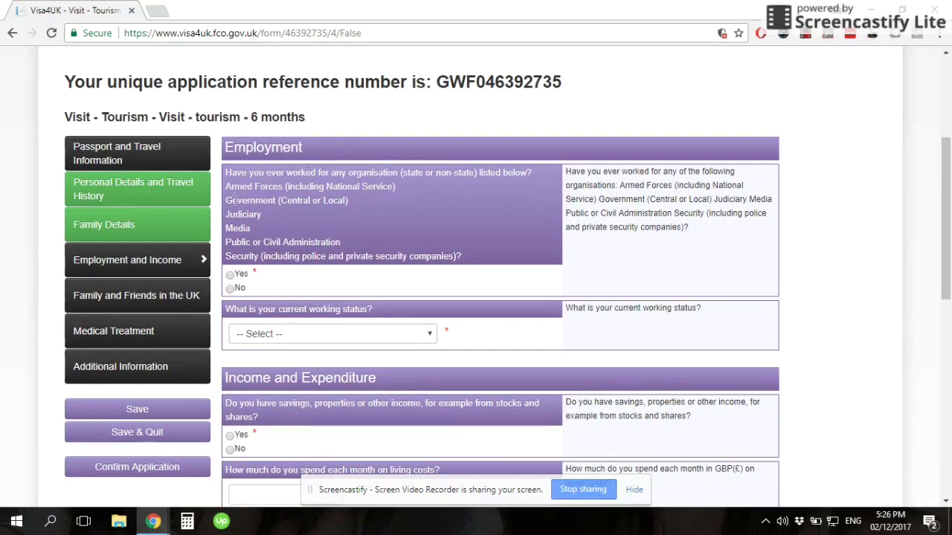
left_click(229, 288)
left_click(400, 338)
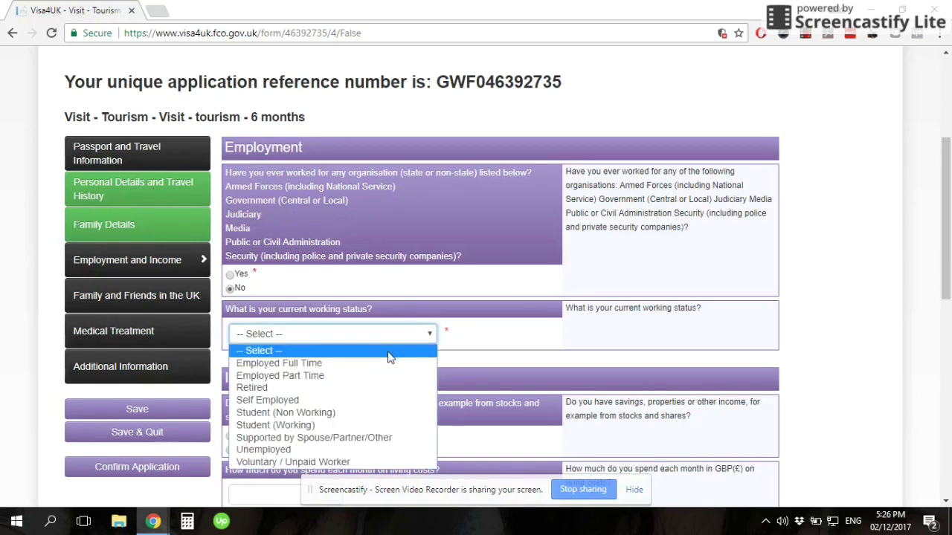
left_click(351, 403)
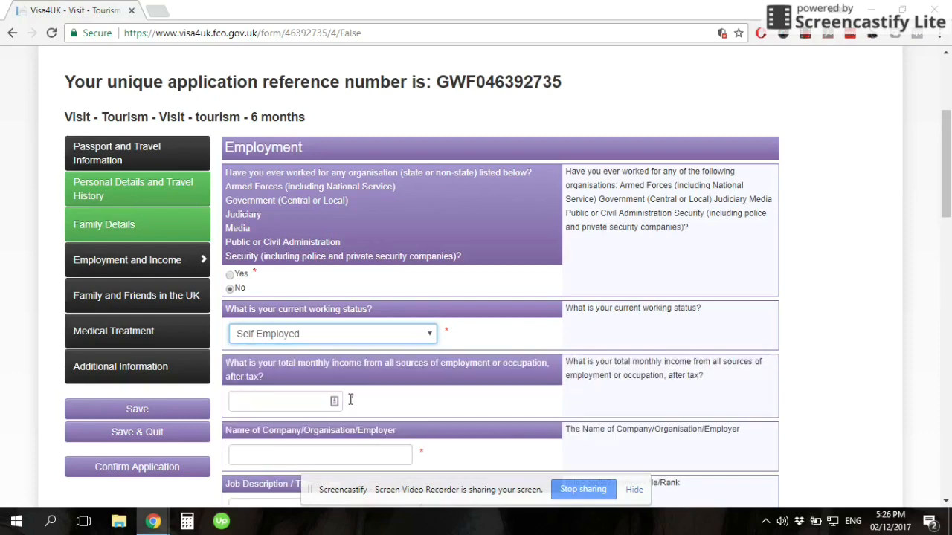
left_click_drag(949, 125, 949, 163)
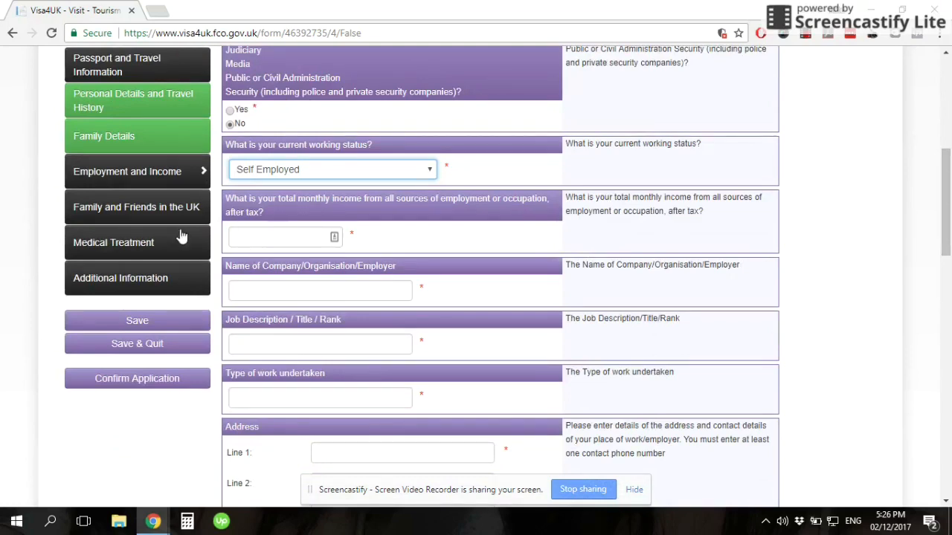
Enter 1000 as the total monthly income after tax and Upwork as the name of the company or employer
left_click(270, 237)
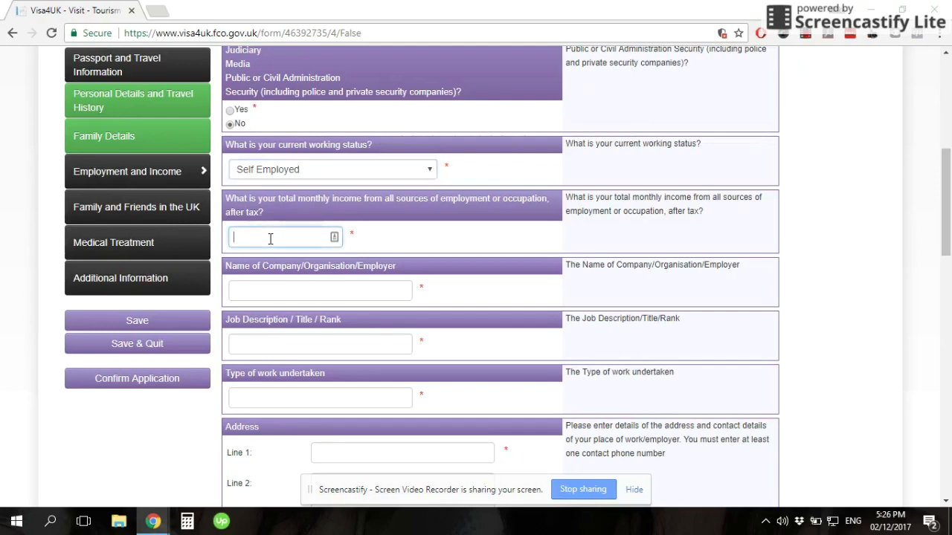
type("1000")
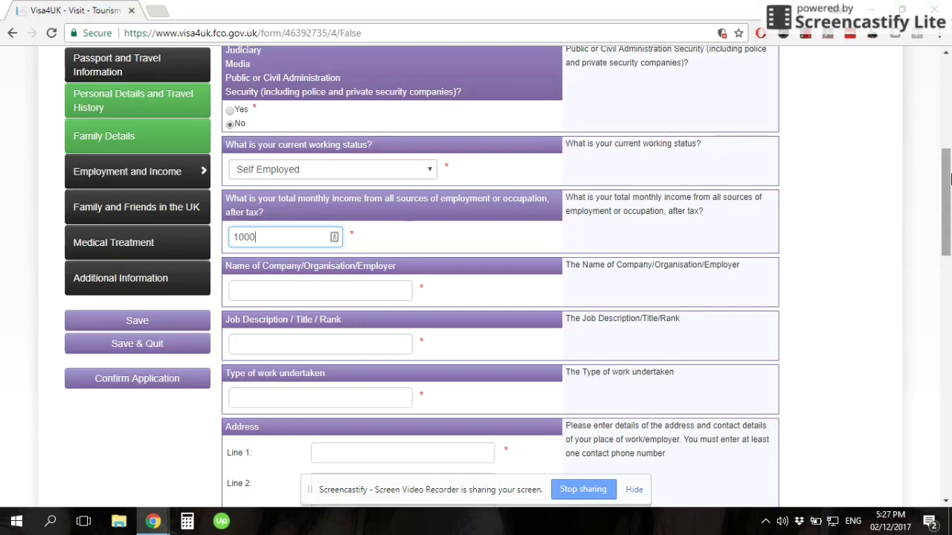
scroll(333, 220, "down", 1)
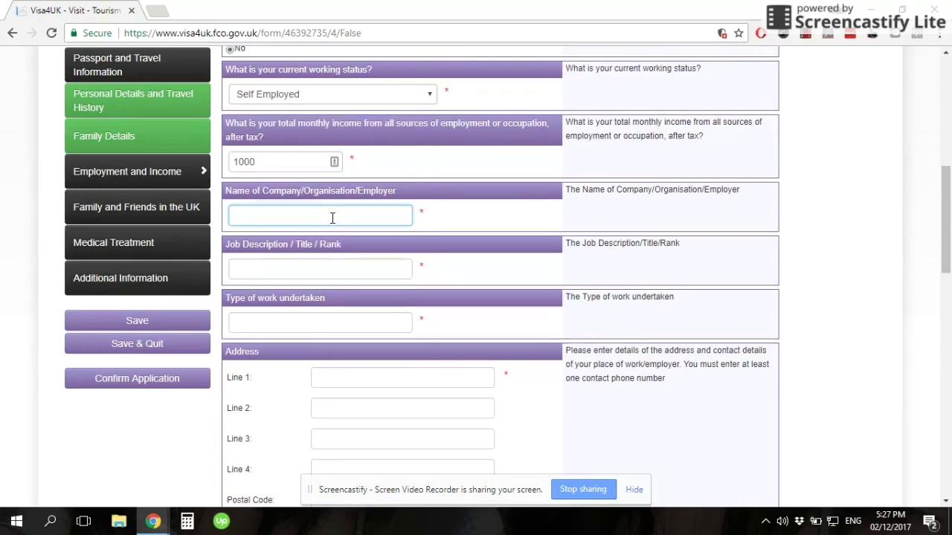
type("Upwork")
Enter Virtual Assistant as the job title and Administrative as the type of work undertaken
scroll(950, 227, "down", 1)
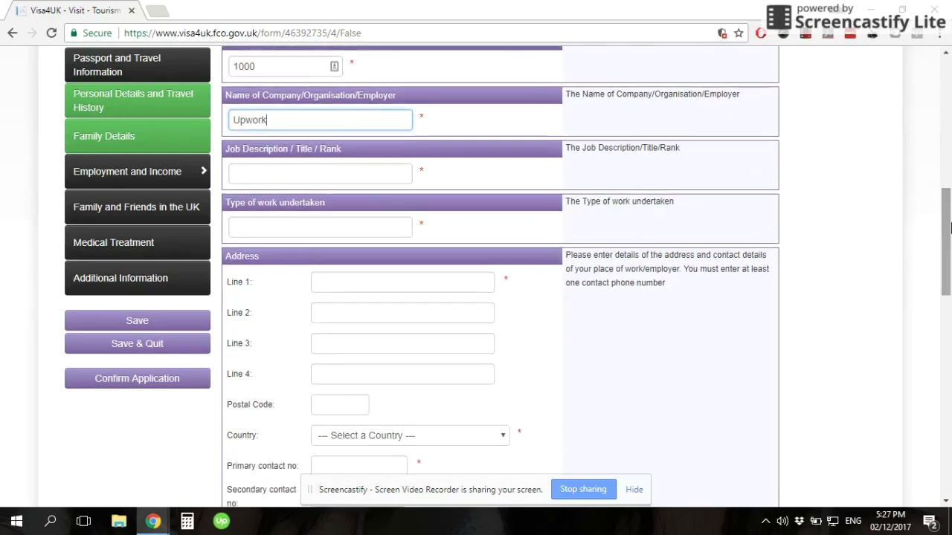
left_click(270, 175)
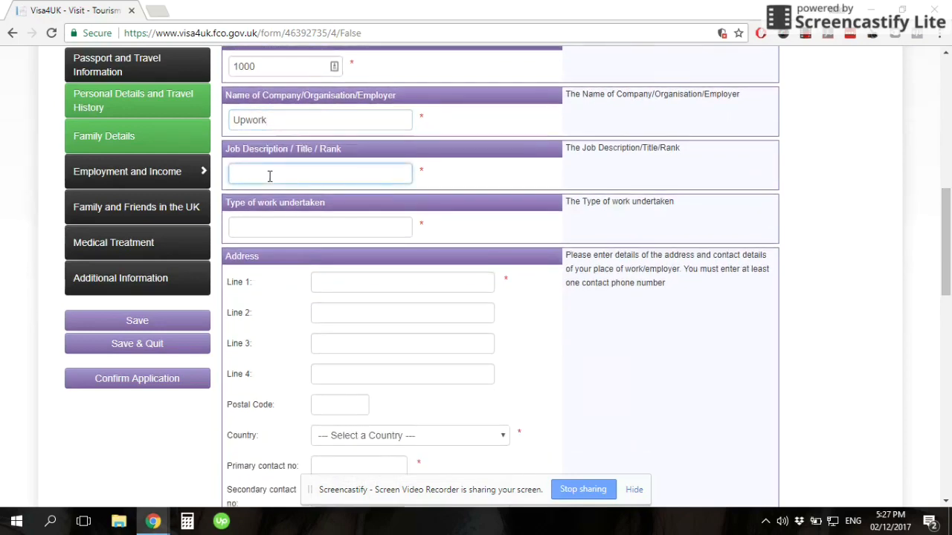
type("Virtual Assistant")
left_click(301, 229)
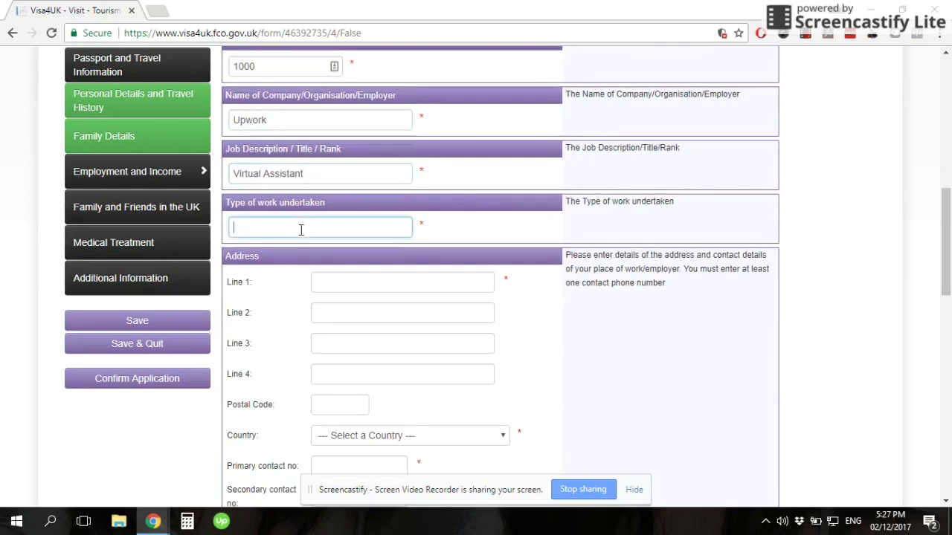
type("Administrative")
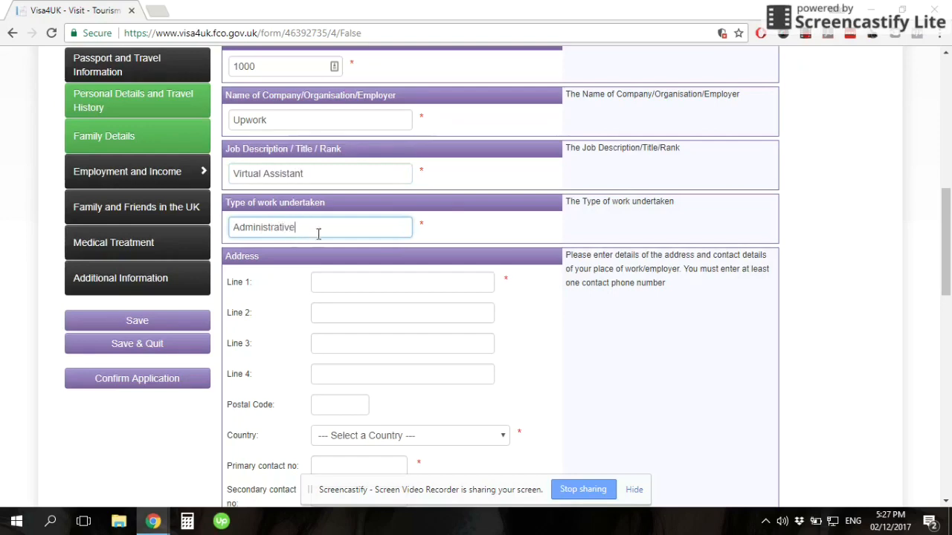
Leave the employer's address blank and set the job start date to 01 Jan 2017 in the calendar
scroll(439, 246, "down", 1)
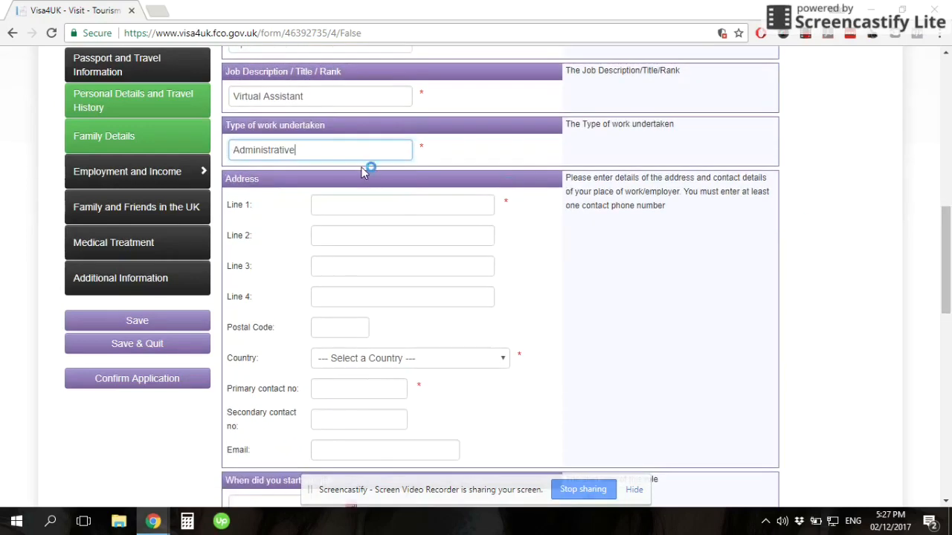
left_click(380, 202)
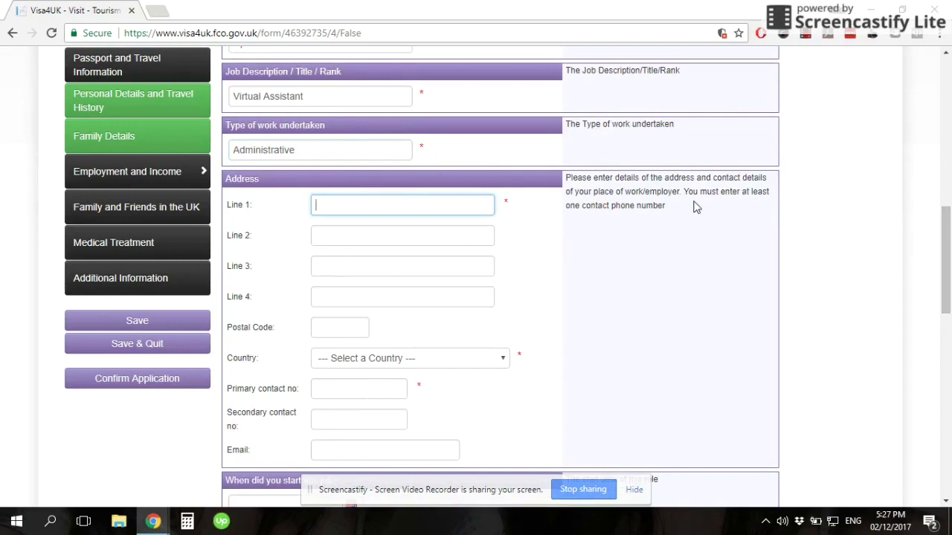
left_click_drag(949, 247, 950, 341)
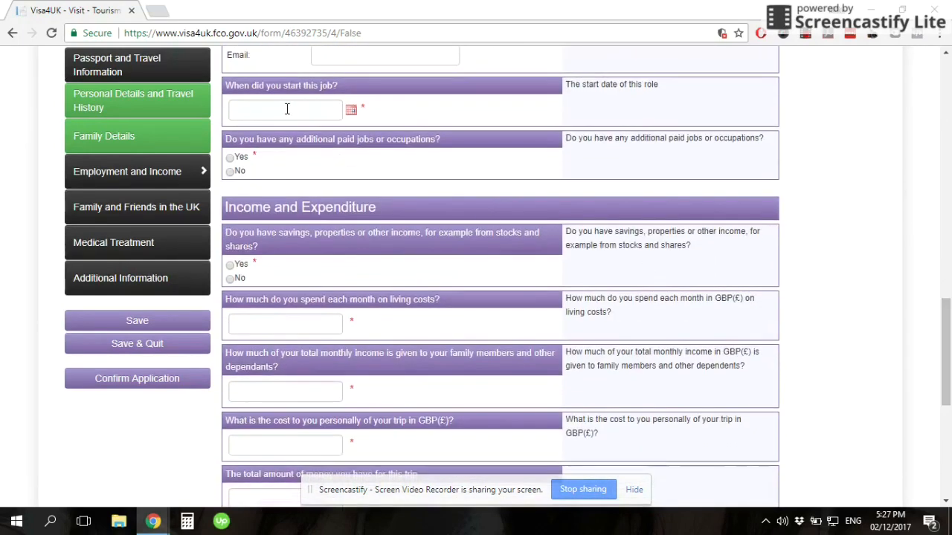
left_click(349, 116)
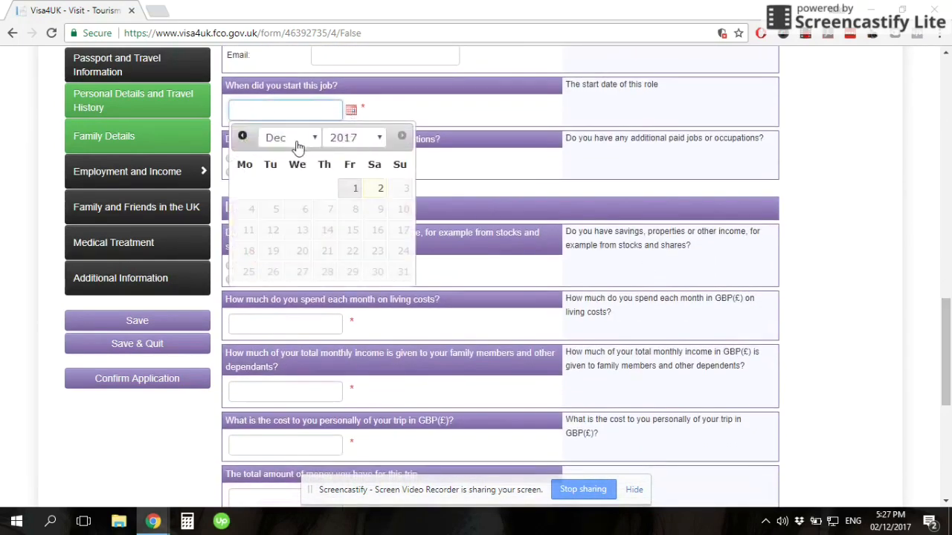
left_click(334, 141)
left_click(304, 141)
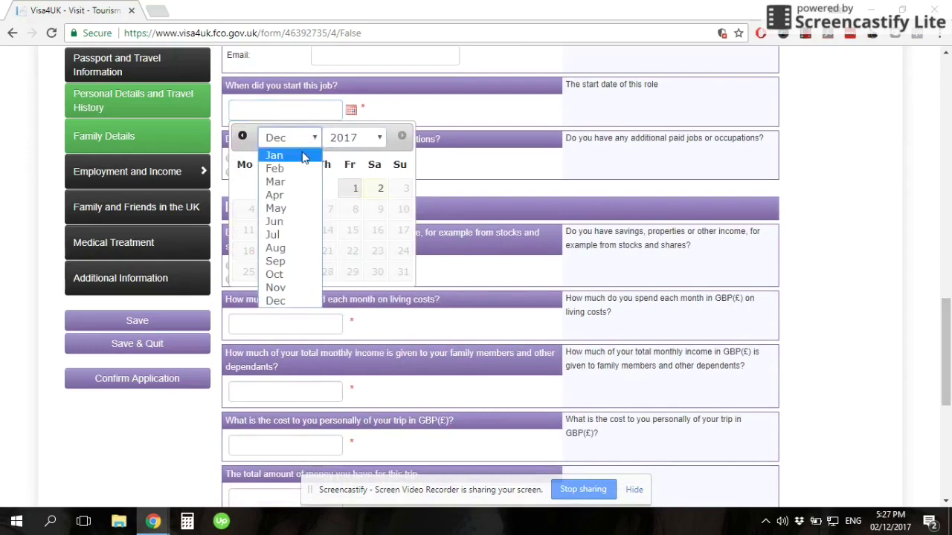
left_click(305, 154)
left_click(399, 188)
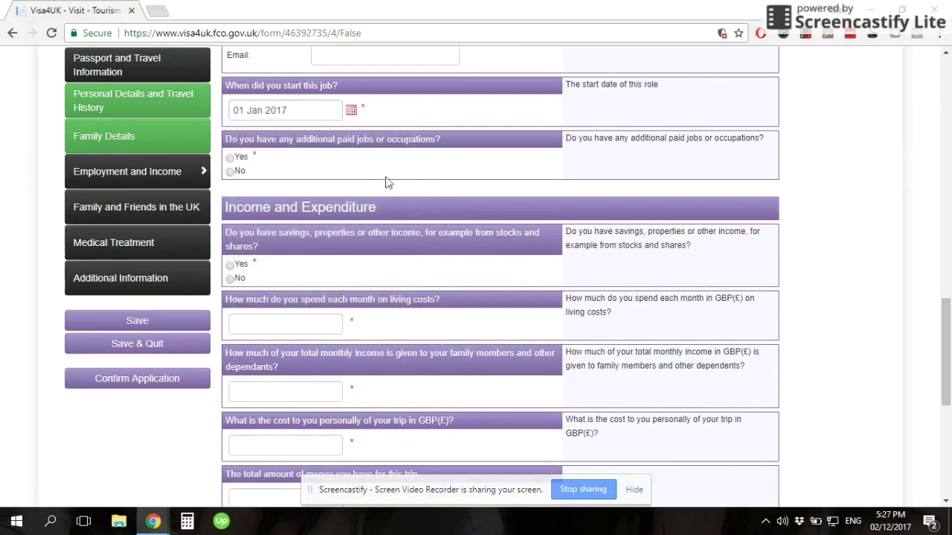
Answer No to additional paid jobs and Yes to savings or other income, and continue to the Family and Friends section without entering amounts
left_click(230, 172)
left_click(240, 266)
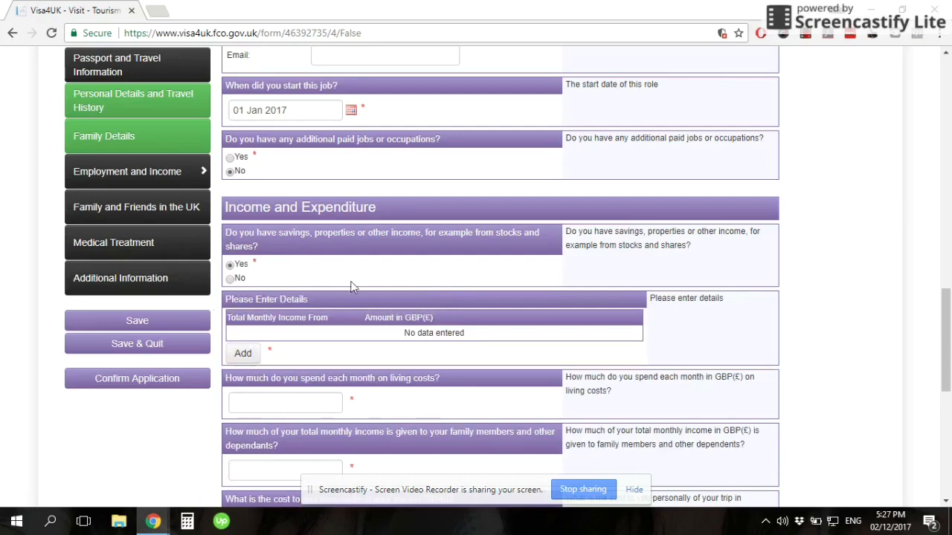
left_click_drag(949, 315, 949, 360)
left_click(263, 210)
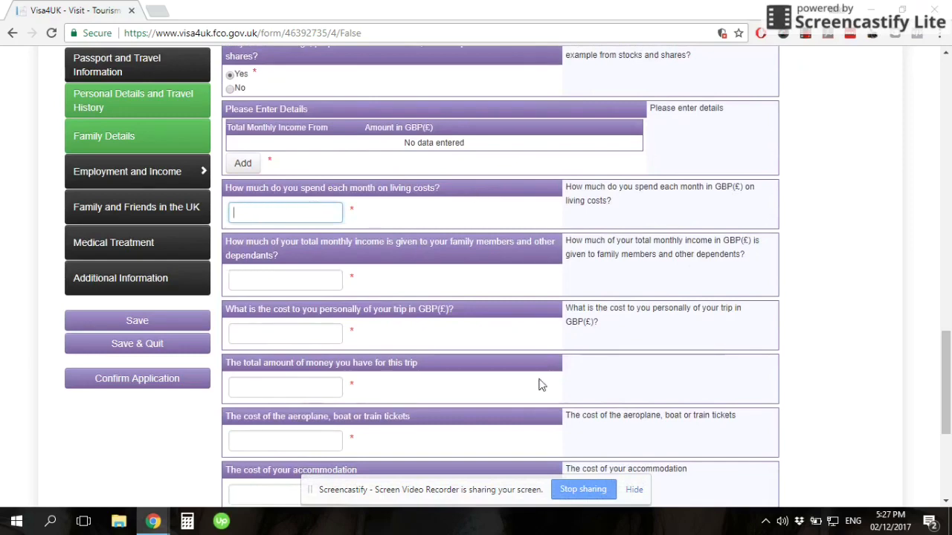
left_click_drag(948, 364, 950, 440)
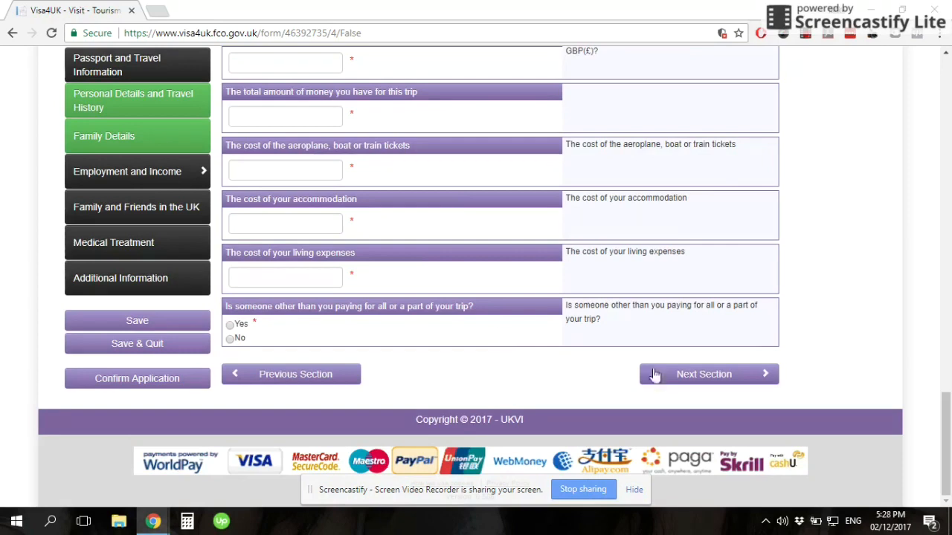
left_click(683, 375)
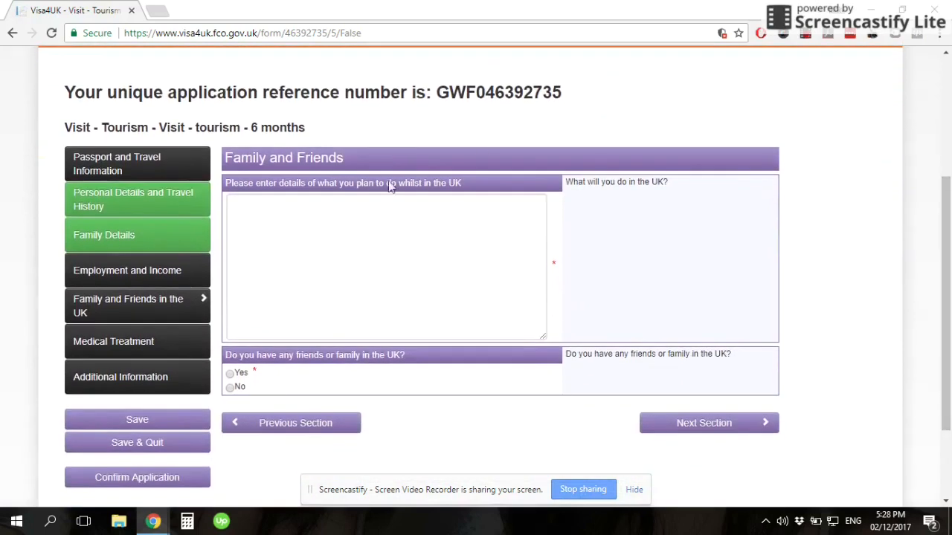
Enter "1. Spend Christmas with my boyfriend." and "2. Spend New Year together." as the first plans for the UK stay
left_click(405, 212)
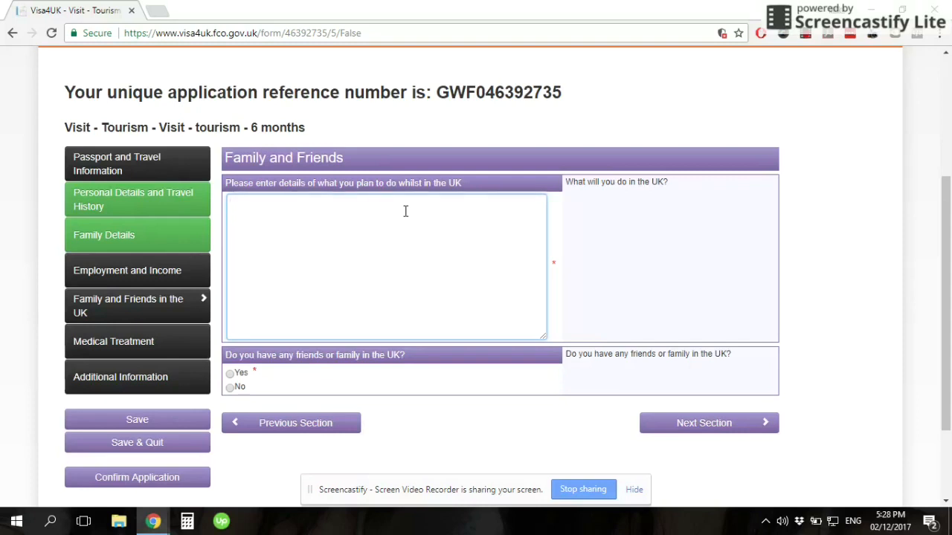
left_click(405, 211)
type("1. Spend Christmas wi")
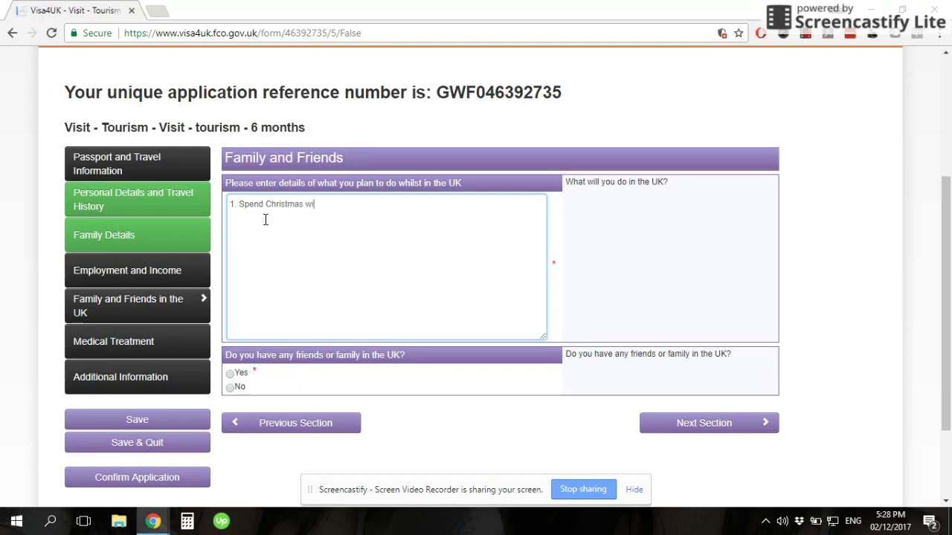
type("th my boyfriend.")
key("Return")
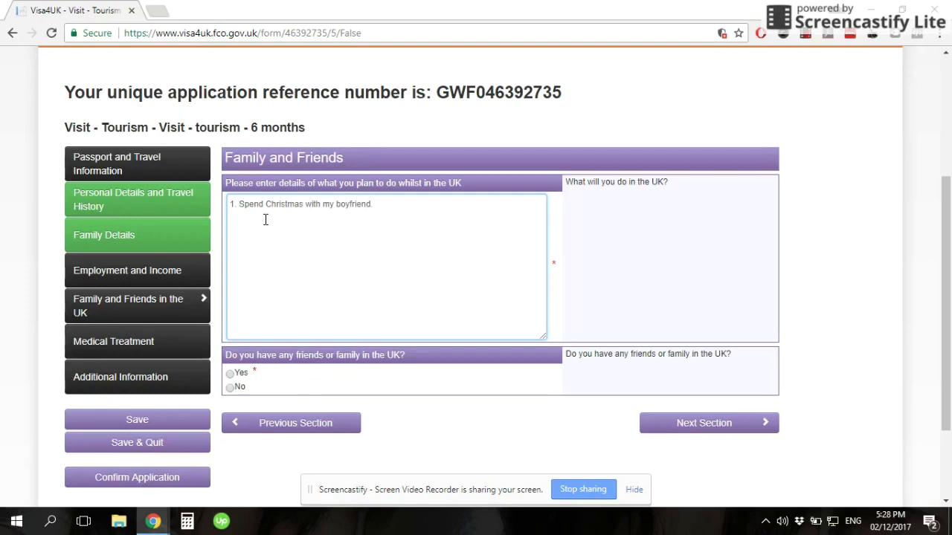
type("2. Spend New Year together")
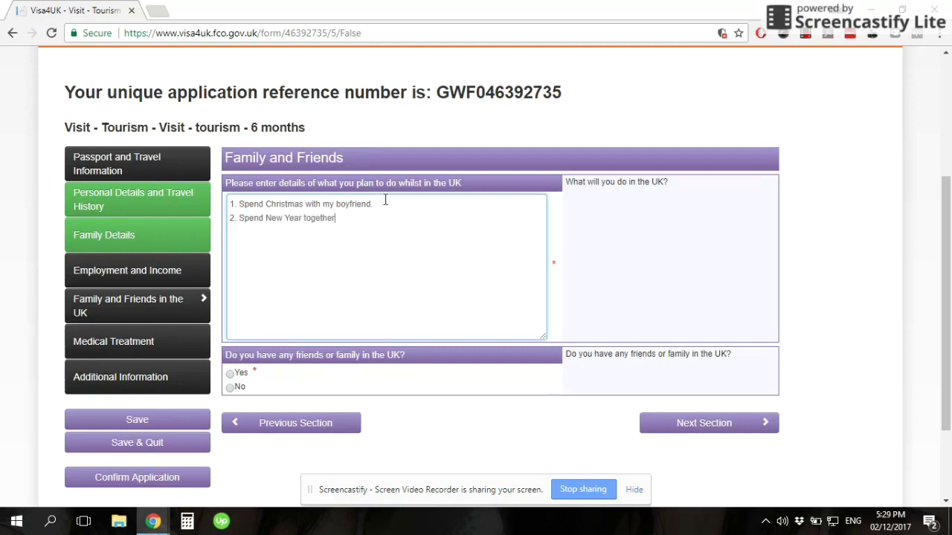
type(".")
Add "3. Travel to London for our anniversary." and "4. Spend Valentines day together." to the list of UK plans
key("Return")
type("3. Travel to L")
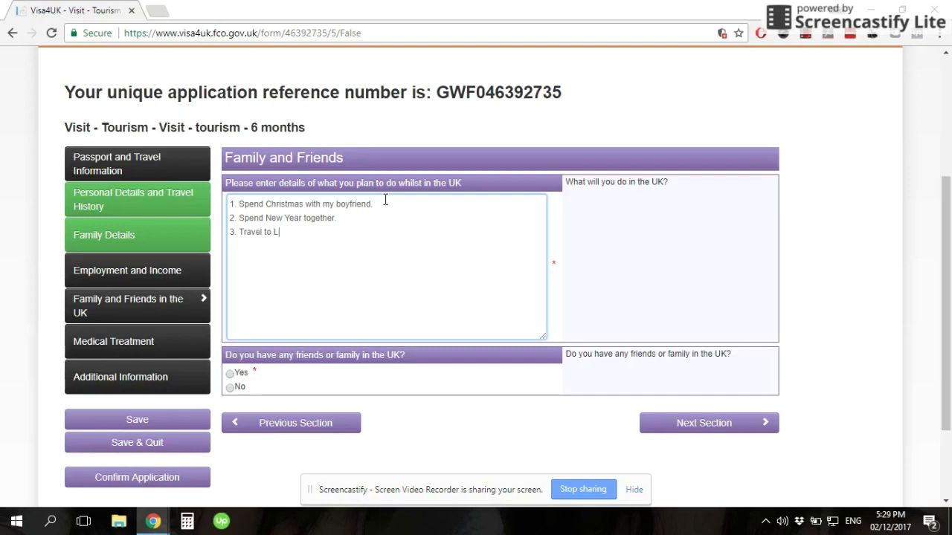
type("ondon for our anniversary. ")
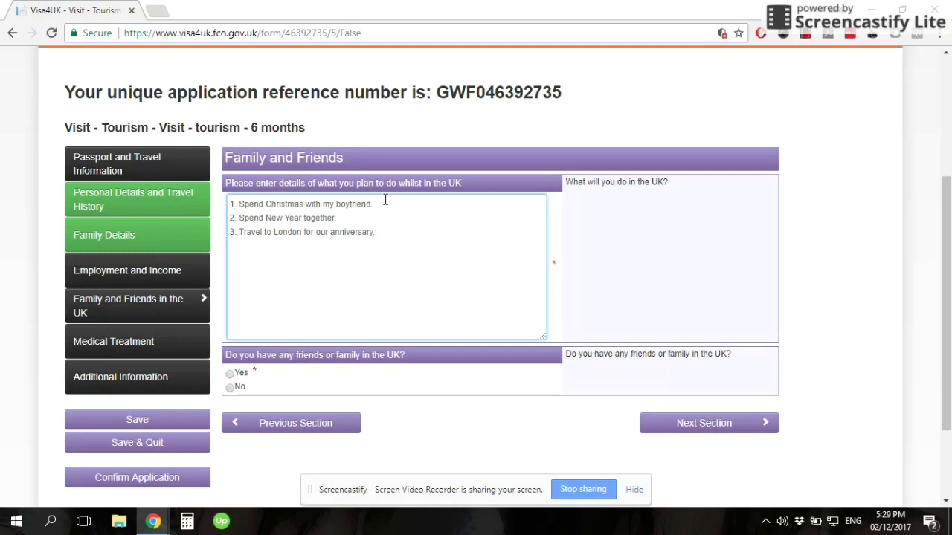
type("4. Spend Valentines day together.")
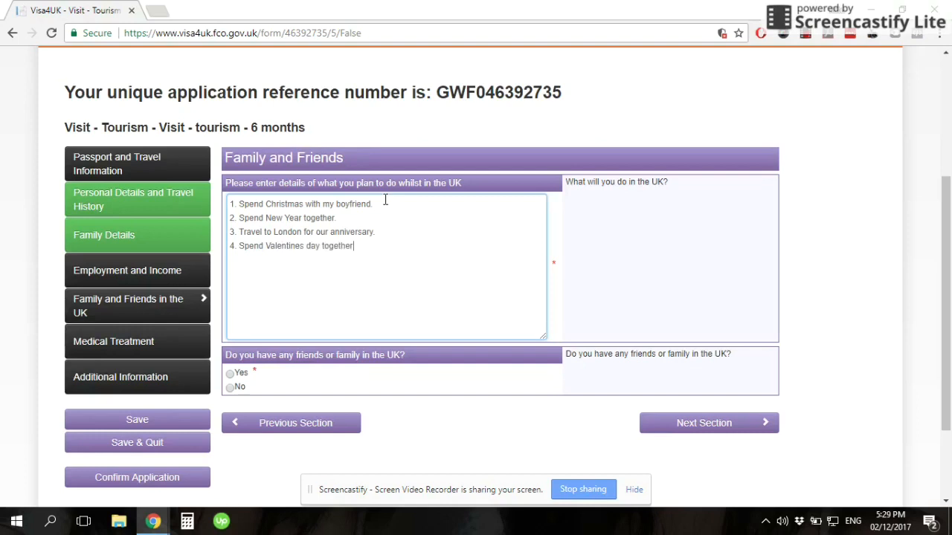
Add "5. Celebrate his birthday together" on a new line of the UK plans
key("Return")
type("5. S")
type("C")
key("BackSpace")
key("BackSpace")
type("Cel")
type("ebrate his ")
type("bor")
key("BackSpace")
key("BackSpace")
type("irthday")
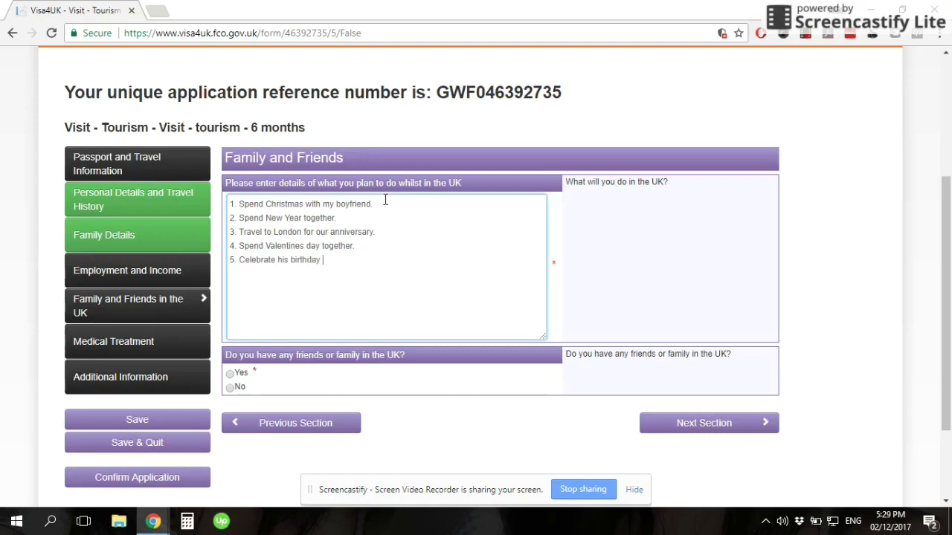
type(" together")
Complete the UK plans with a sixth line, "6. To finally meet his friends and family."
key("Return")
type("6. To finally m")
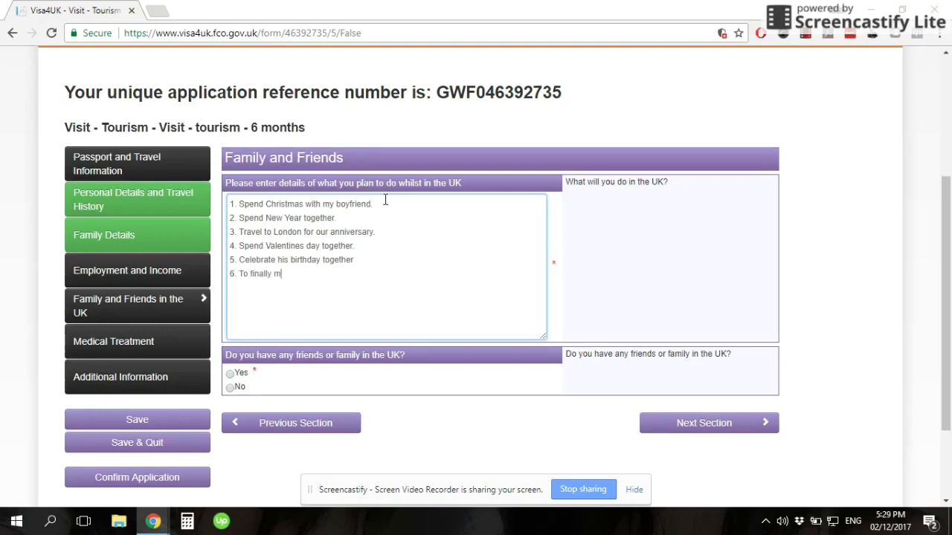
type("eet his fri")
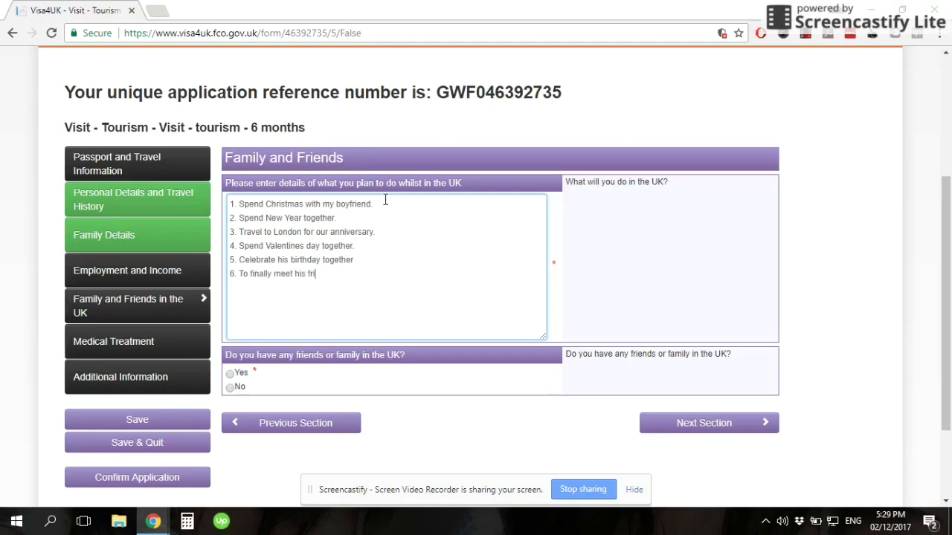
type("ends and family.")
Answer No to having friends or family in the UK and continue to the Medical Treatment section
scroll(950, 289, "down", 1)
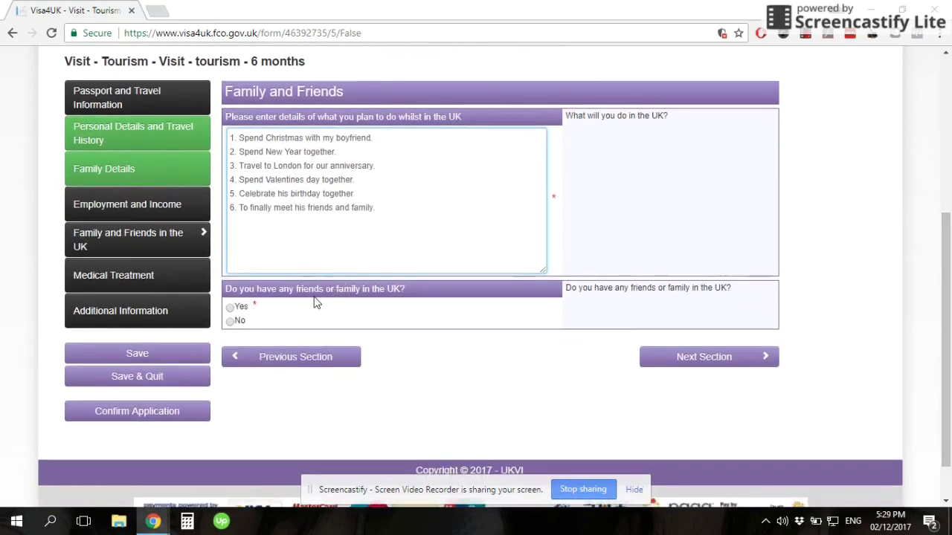
left_click(231, 325)
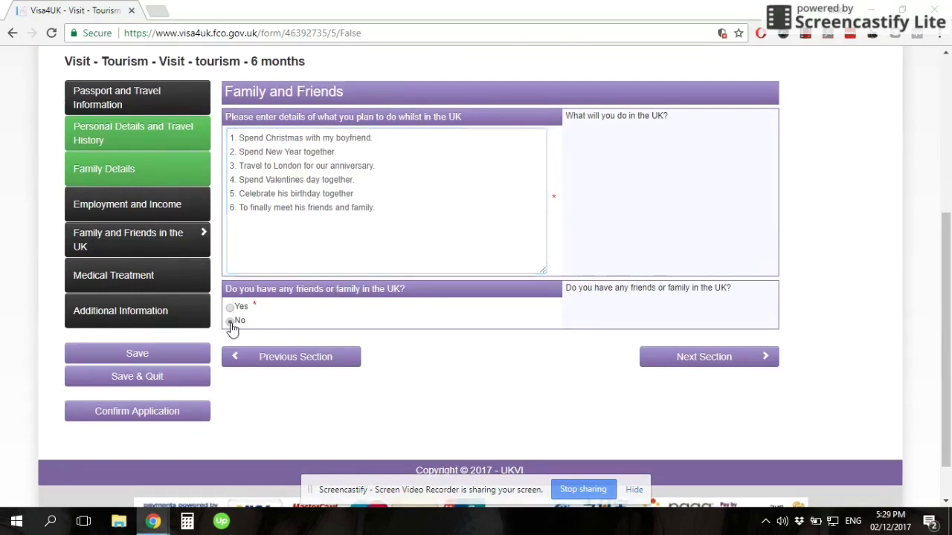
left_click(730, 364)
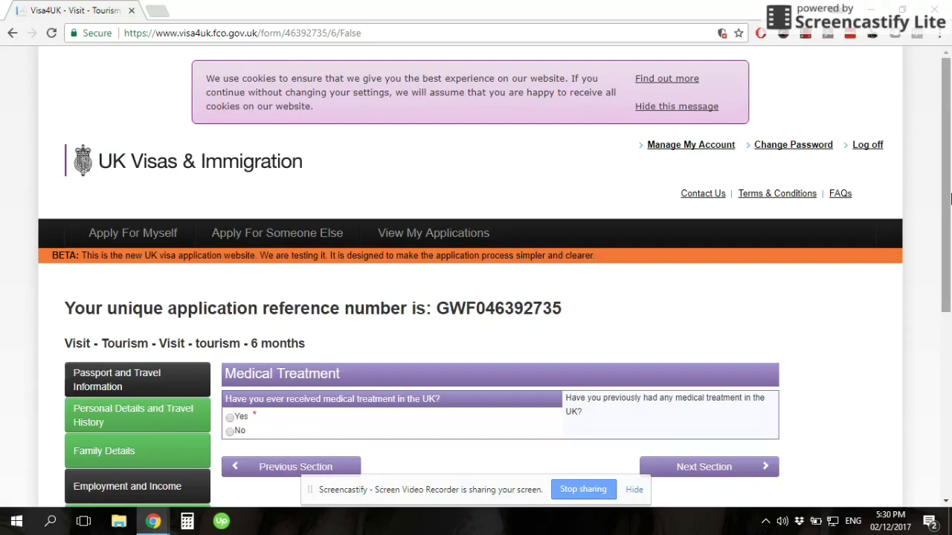
Answer No to ever having received medical treatment in the UK and continue to the Additional Information section
left_click_drag(950, 197, 951, 268)
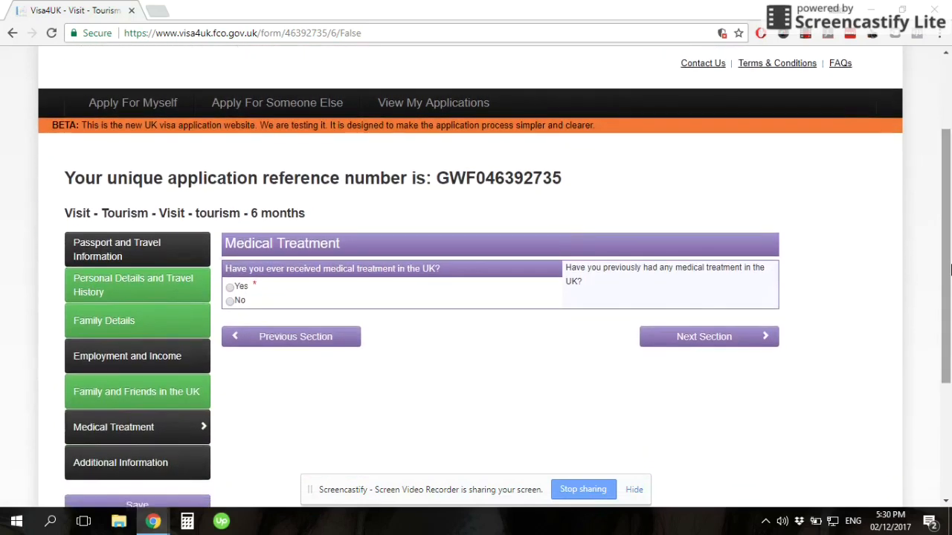
left_click(231, 303)
left_click(743, 344)
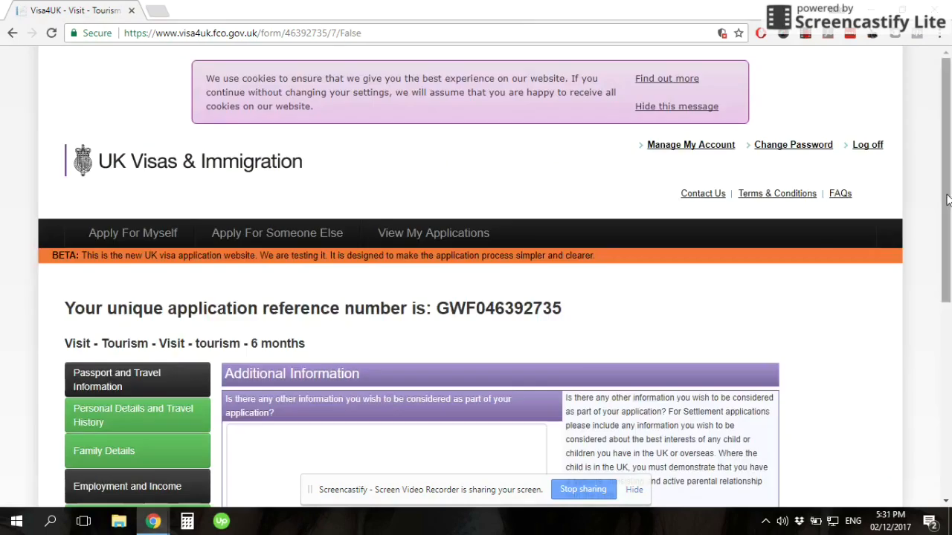
Leave the additional information blank and request confirmation of the application
left_click_drag(948, 186, 950, 328)
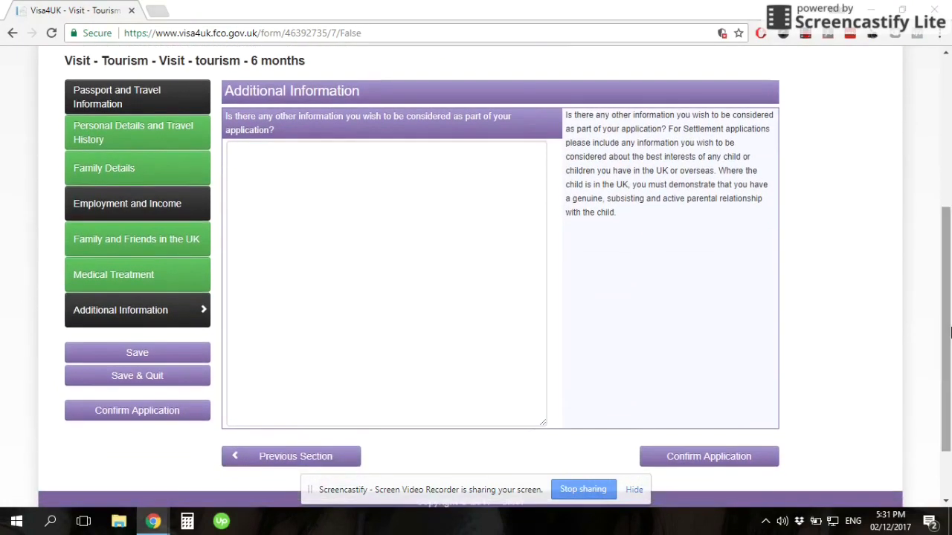
left_click(315, 192)
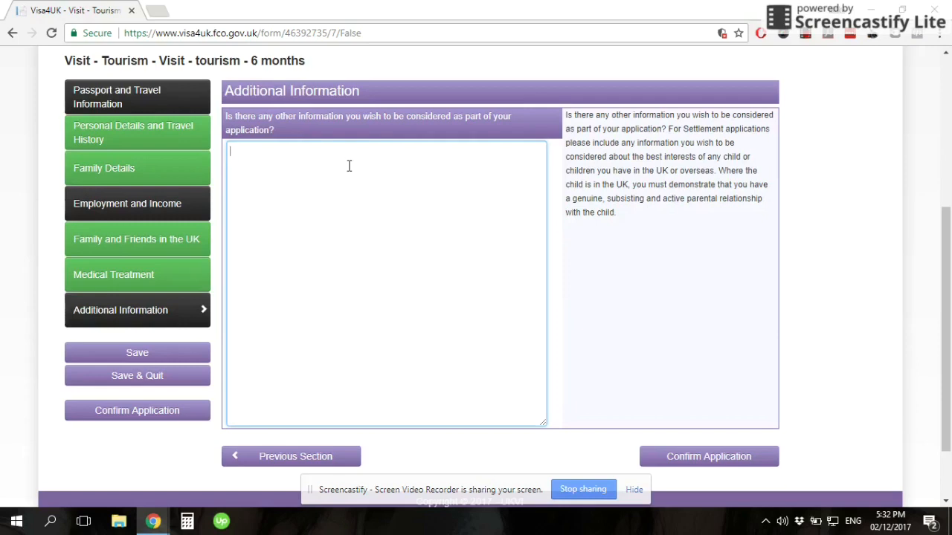
left_click(729, 466)
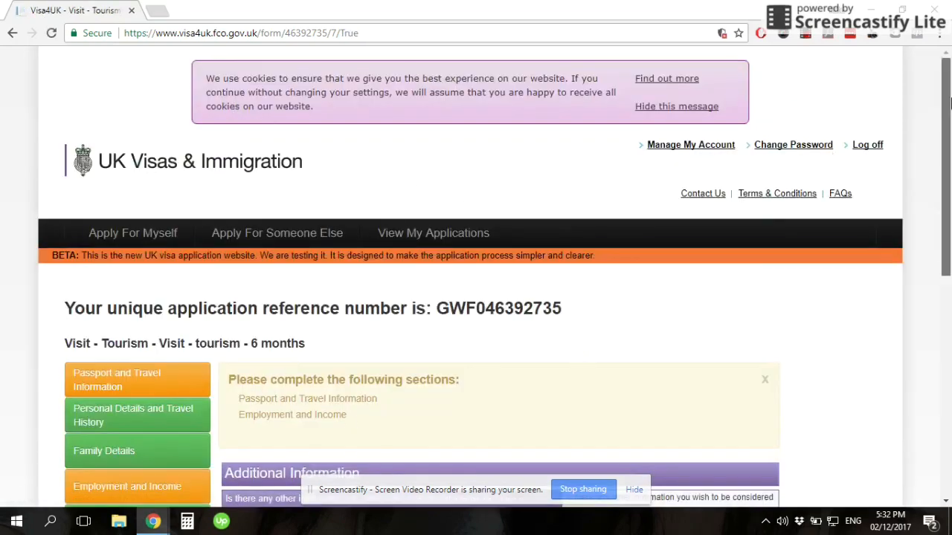
left_click_drag(947, 105, 950, 206)
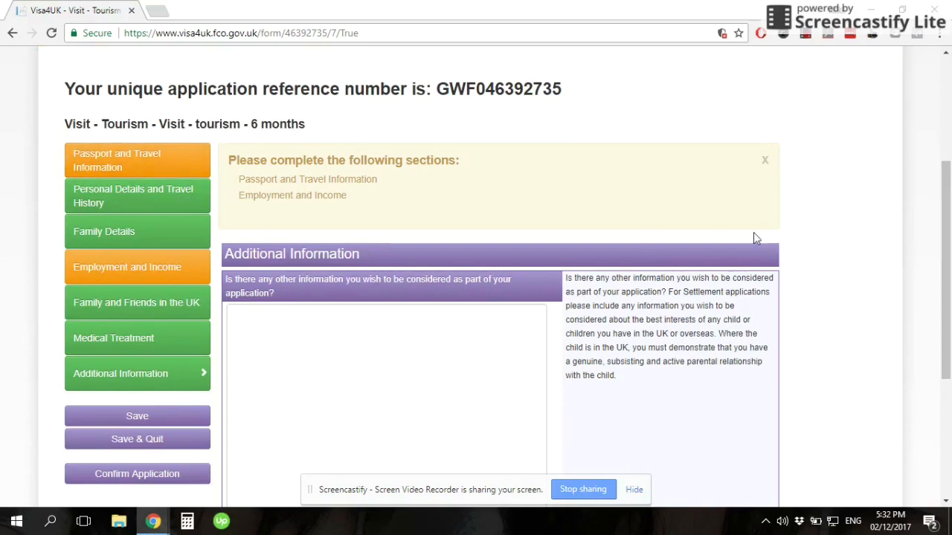
left_click_drag(950, 269, 950, 315)
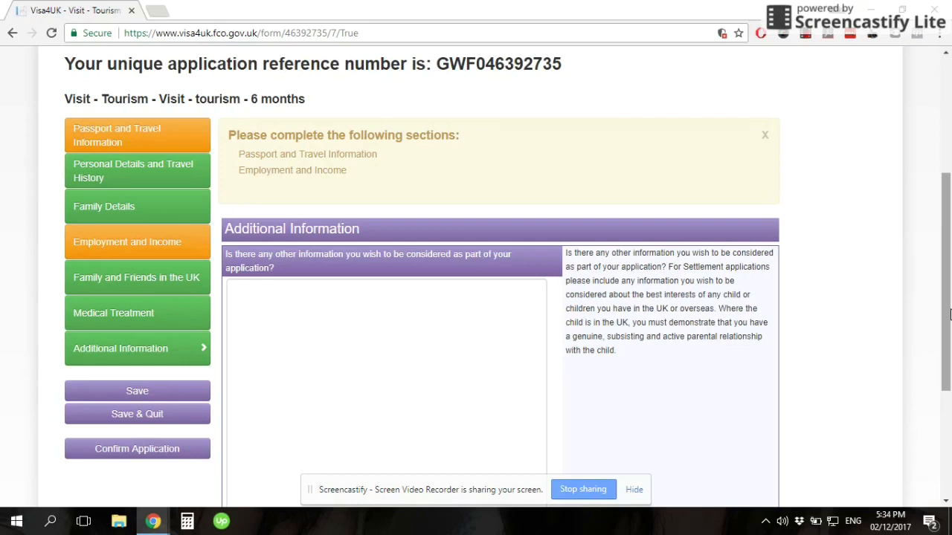
left_click_drag(949, 314, 949, 336)
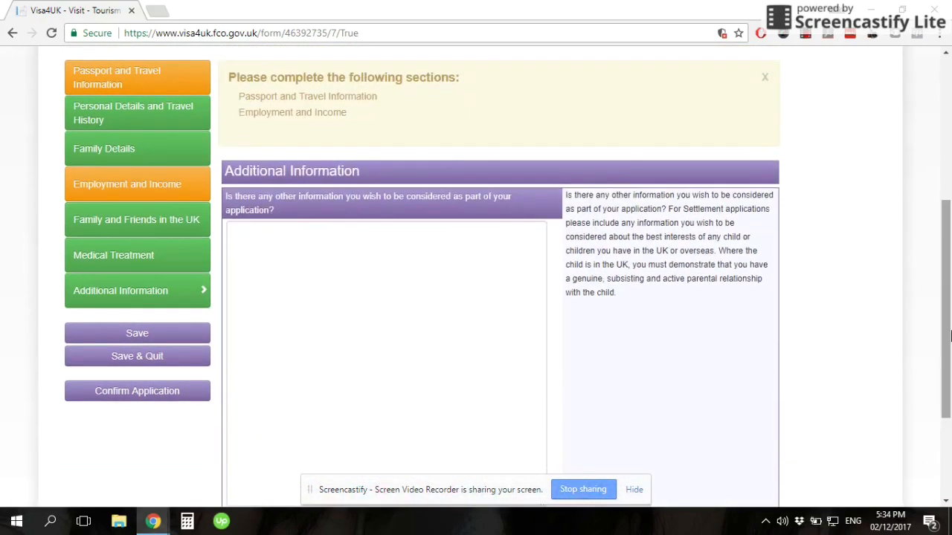
left_click_drag(949, 247, 949, 195)
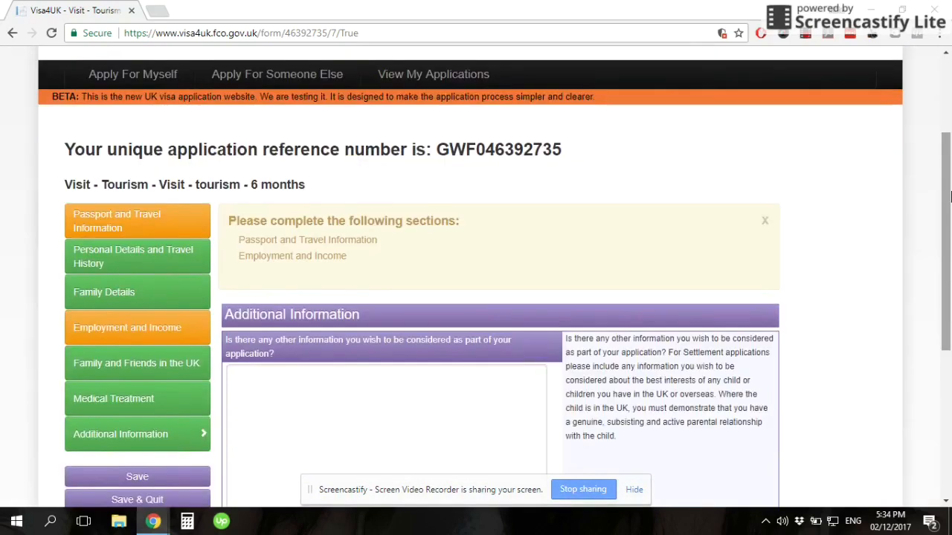